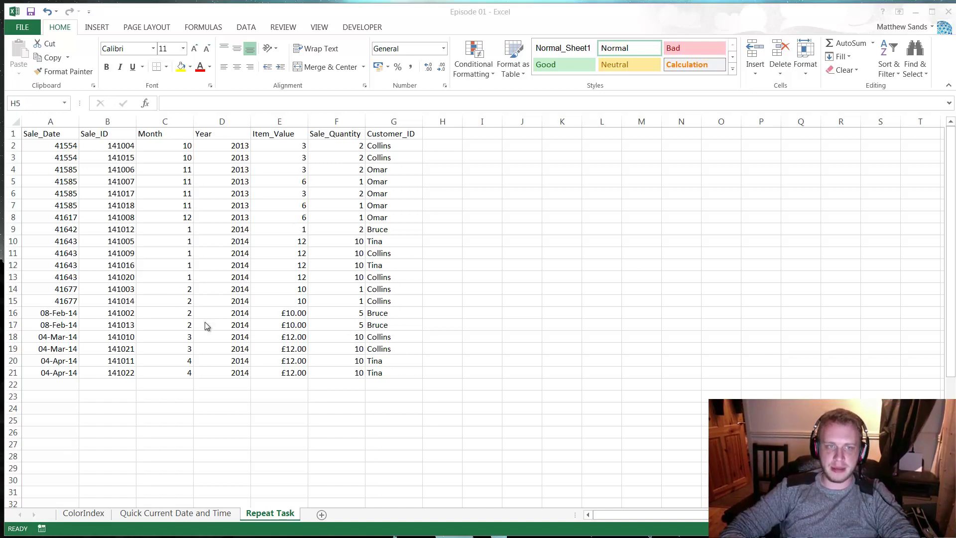
Step: Look over the Quick Current Date and Time and ColorIndex sheets, then return to Repeat Task
click(272, 253)
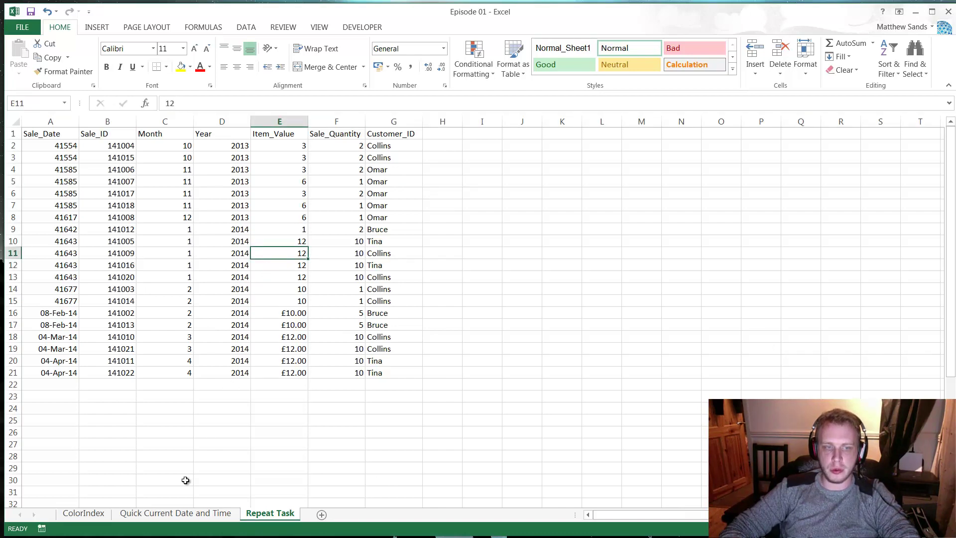
click(186, 513)
click(242, 170)
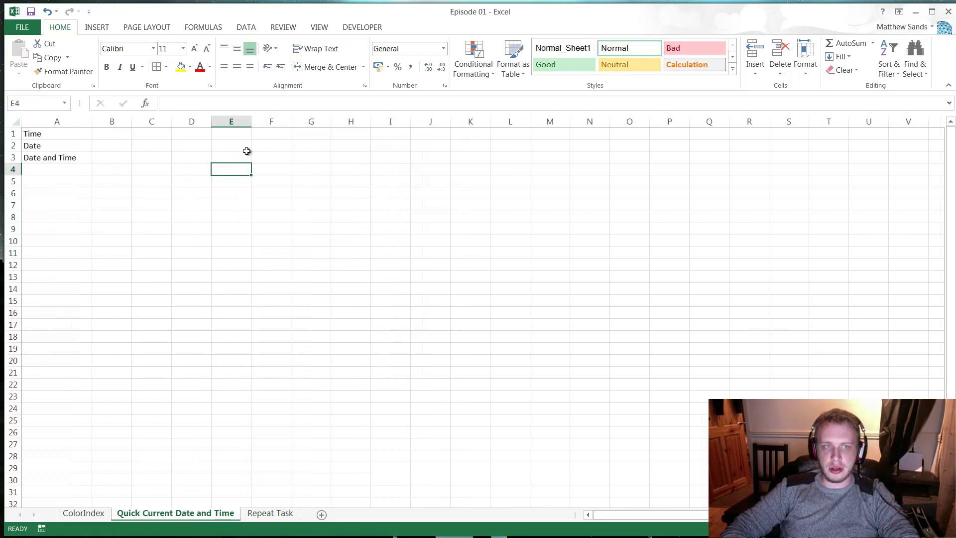
click(247, 147)
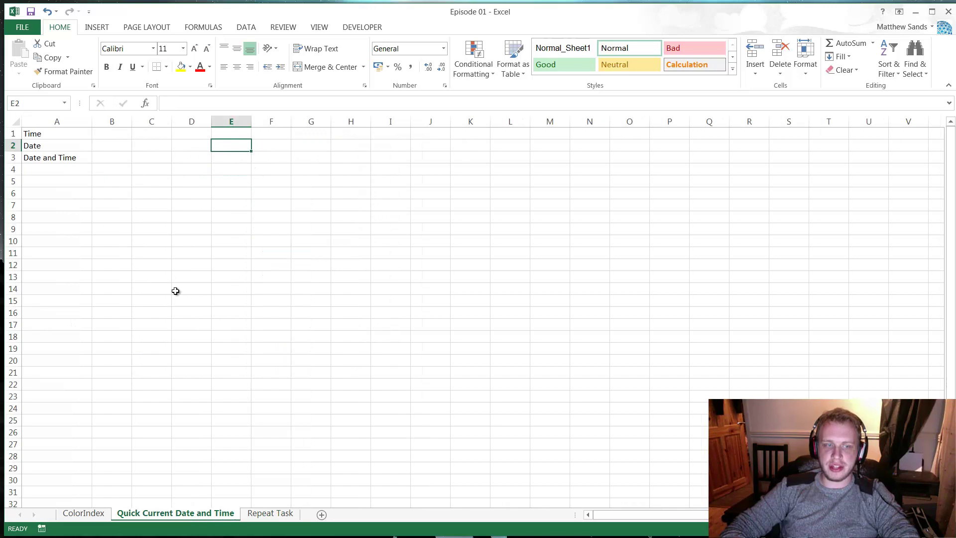
click(85, 514)
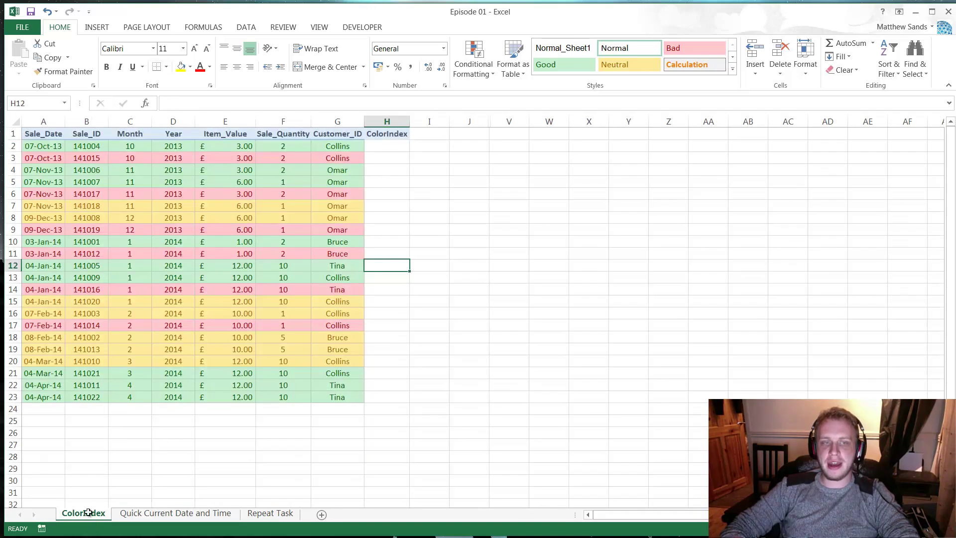
click(400, 158)
click(398, 149)
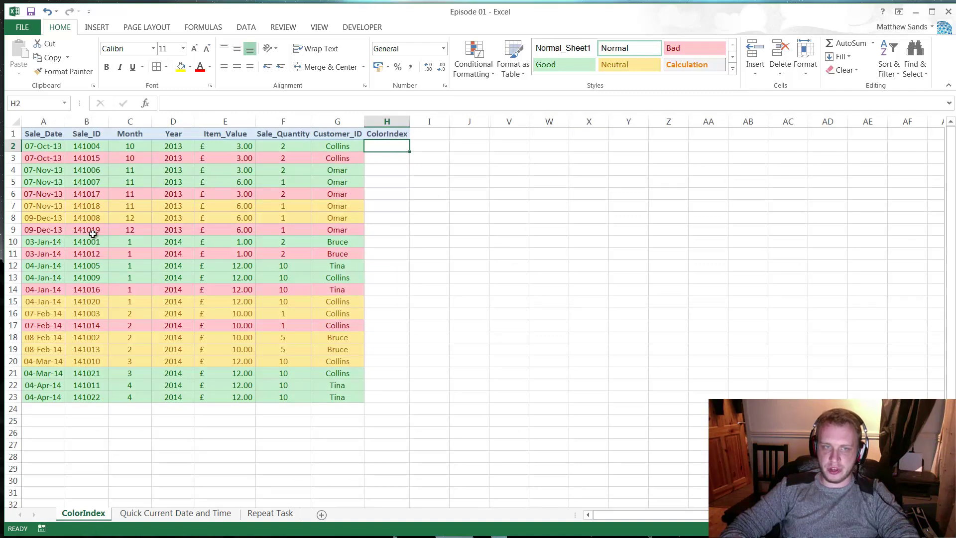
click(234, 513)
click(269, 513)
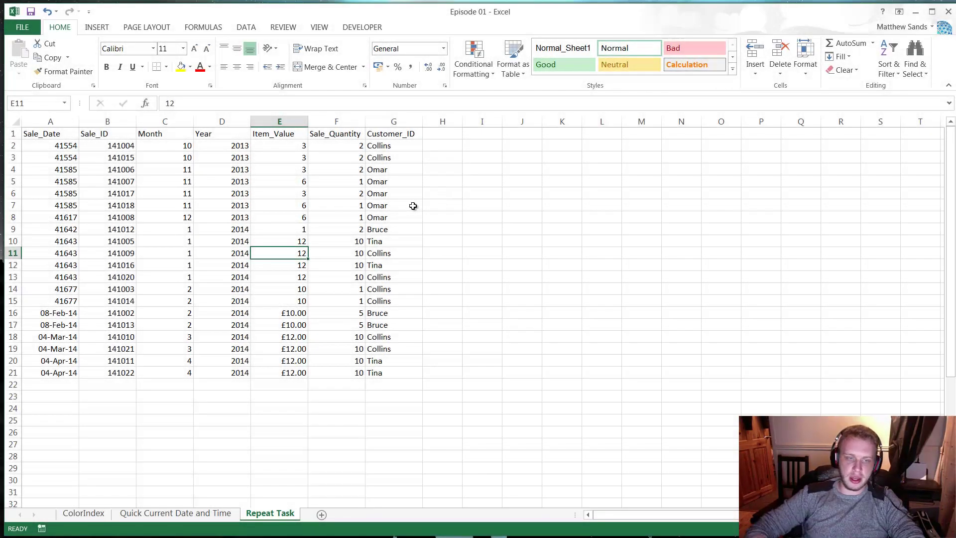
Step: Copy A16's date format onto Sale_Date cells A1 through A15 with Format Painter
click(265, 384)
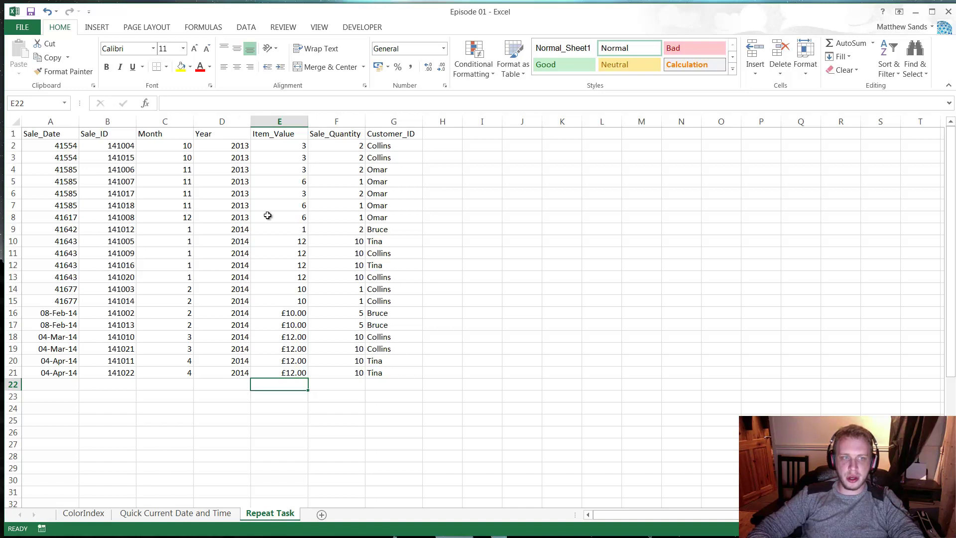
click(58, 313)
click(65, 71)
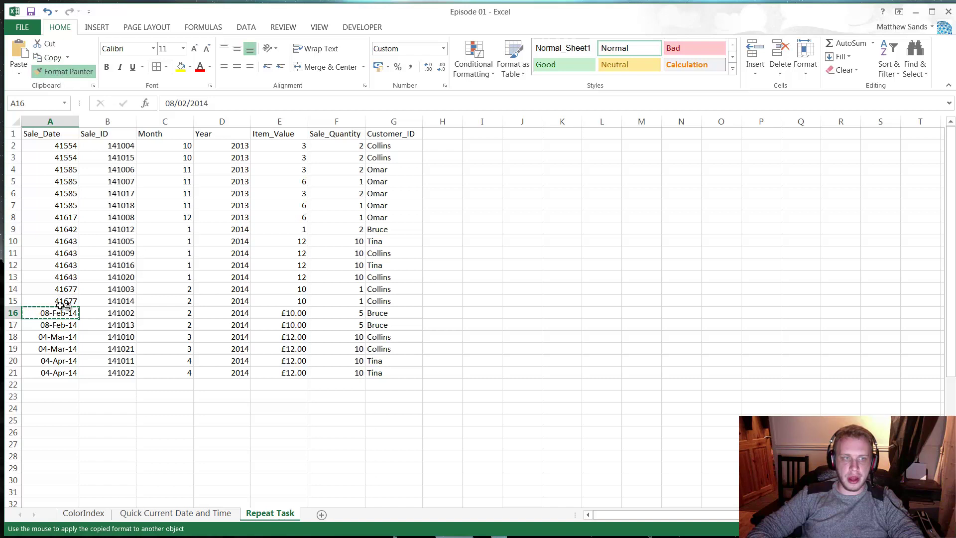
drag(65, 304, 57, 134)
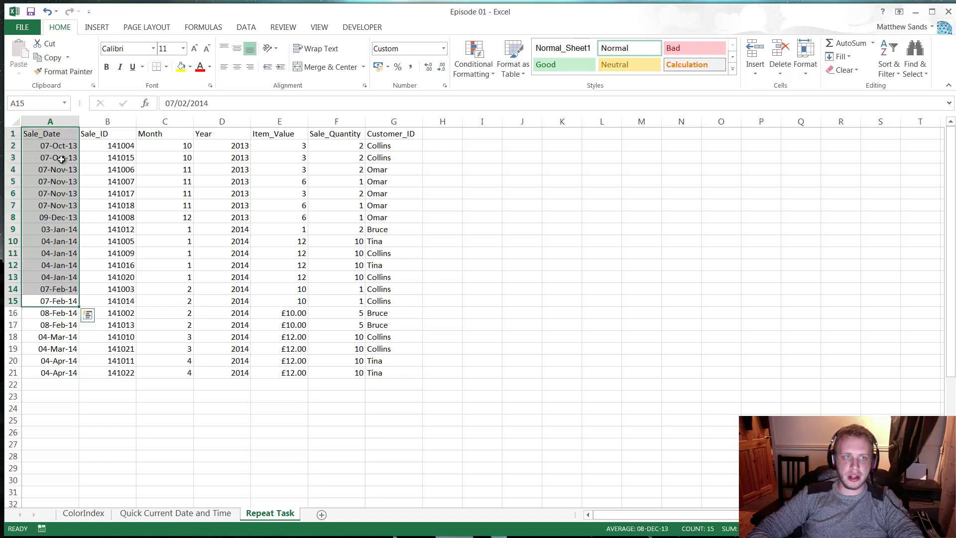
Step: Style Customer_ID G2 and G6 as Good (green) and G3–G5 as Bad (red)
click(411, 149)
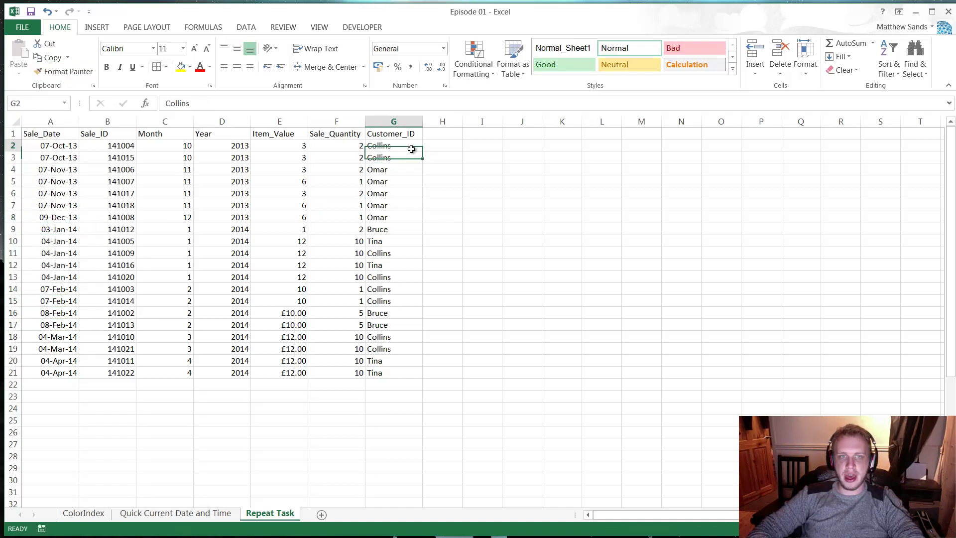
click(563, 64)
click(397, 158)
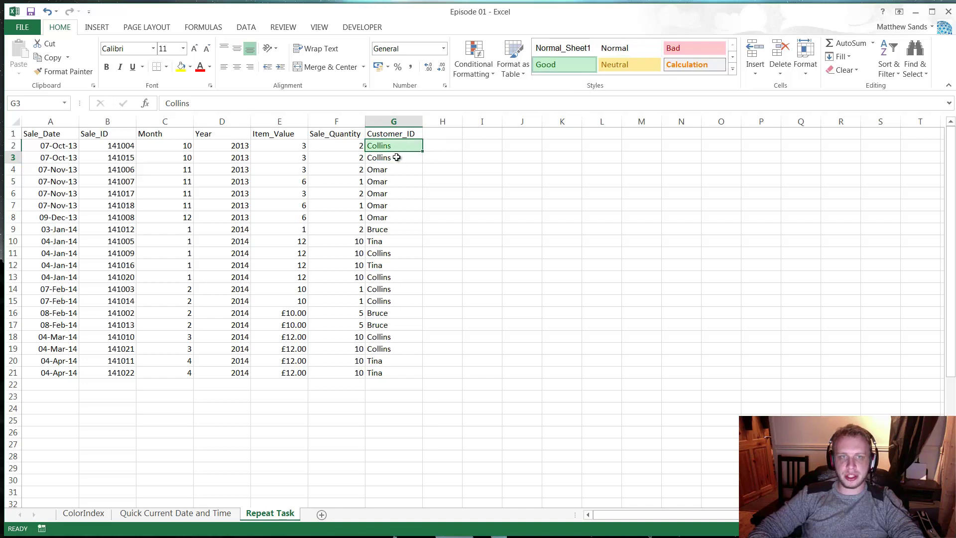
click(690, 49)
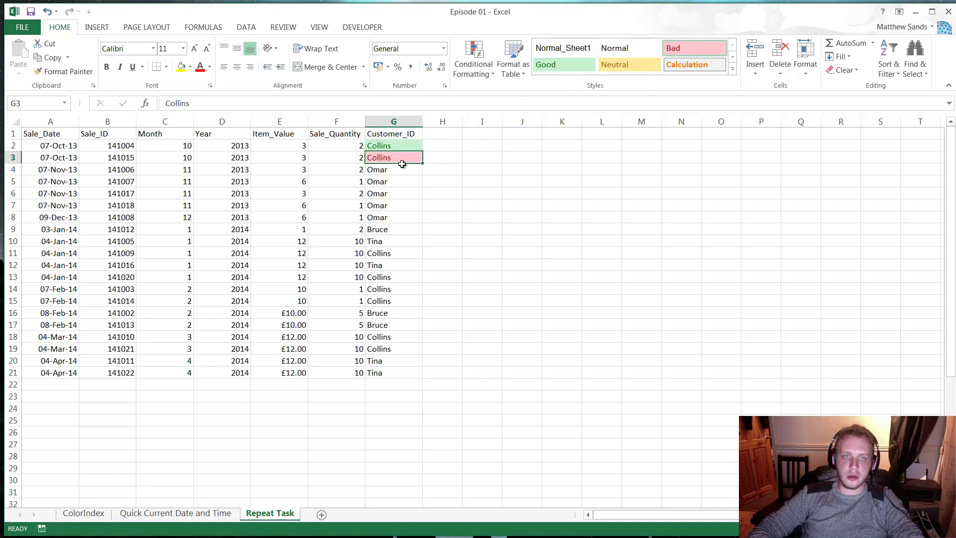
click(398, 170)
click(690, 48)
click(383, 177)
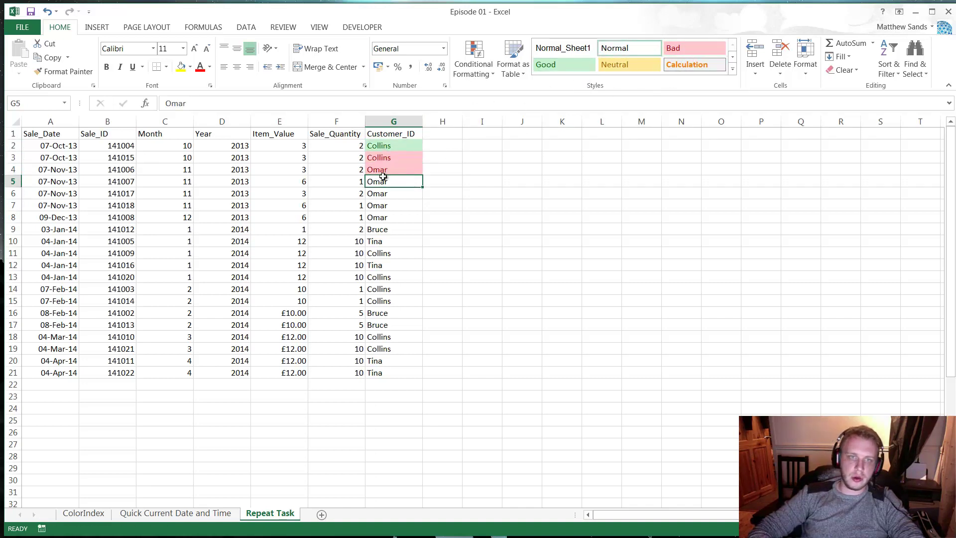
click(677, 48)
click(401, 194)
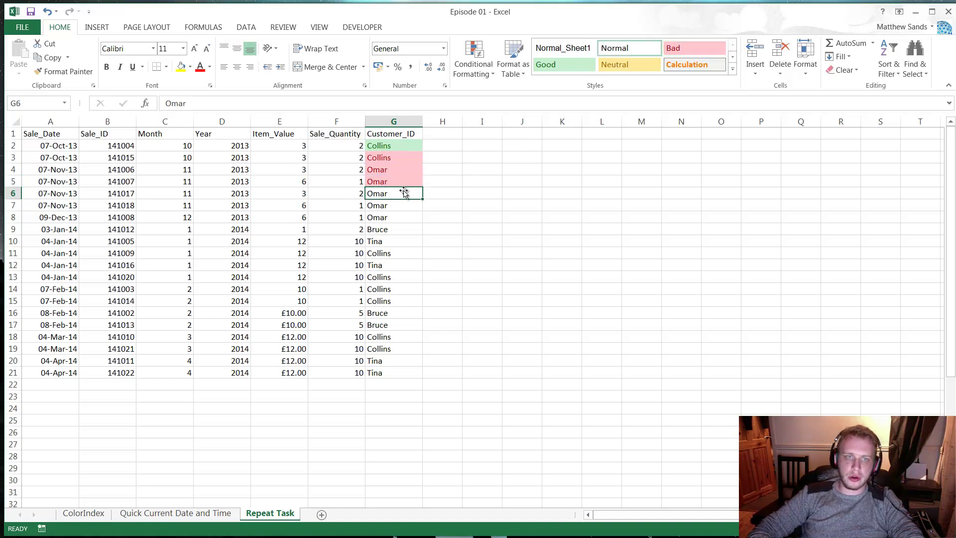
click(563, 64)
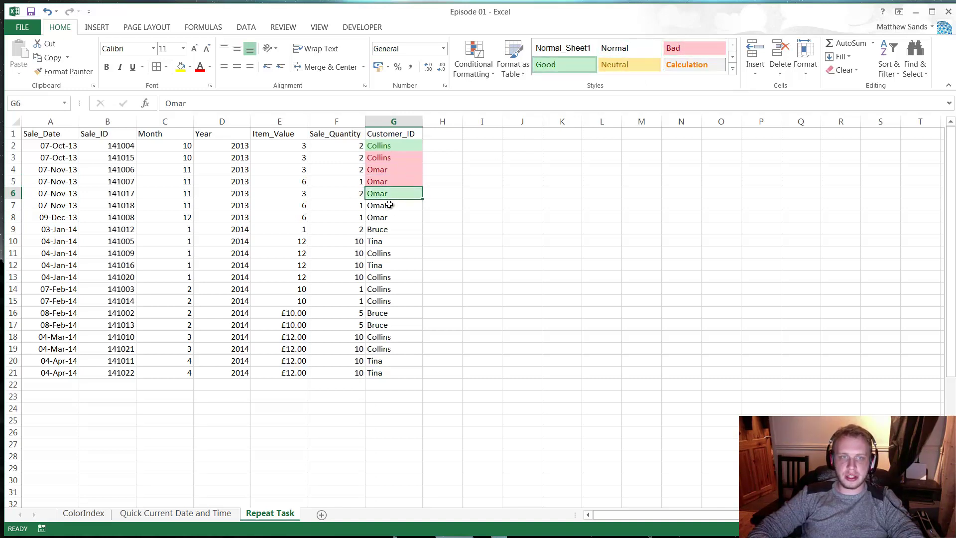
click(390, 206)
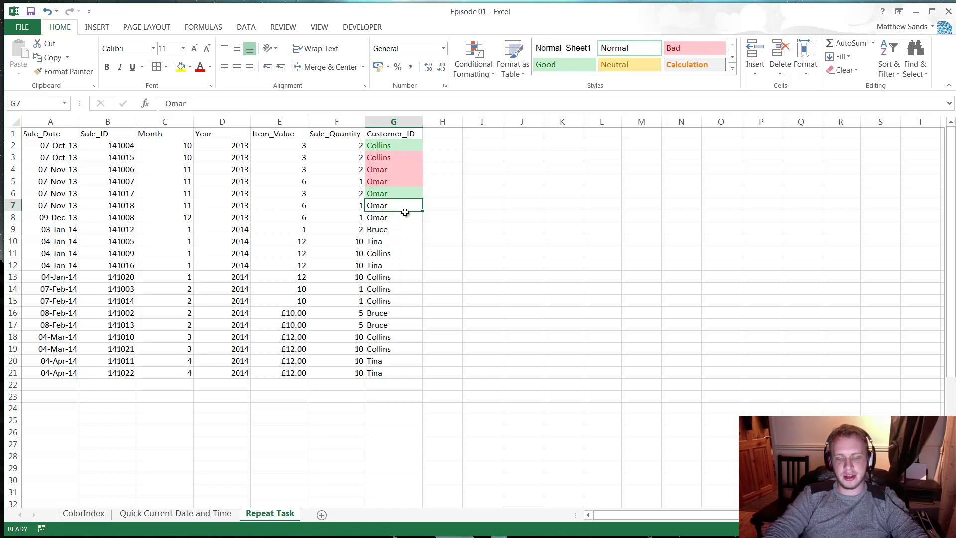
Step: Repeat the Good style down Customer_ID cells G7 through G10 with F4
key(F4)
key(Down)
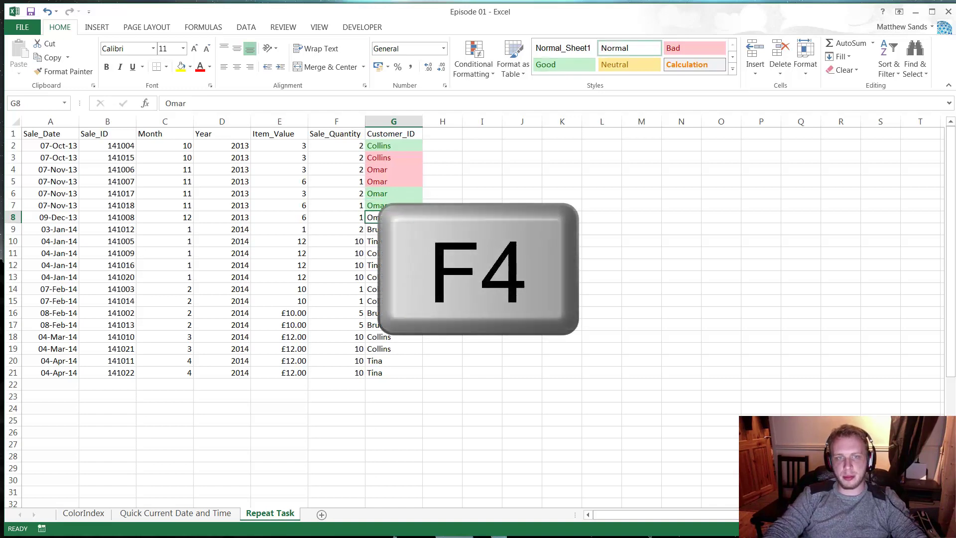
key(F4)
key(Down)
key(F4)
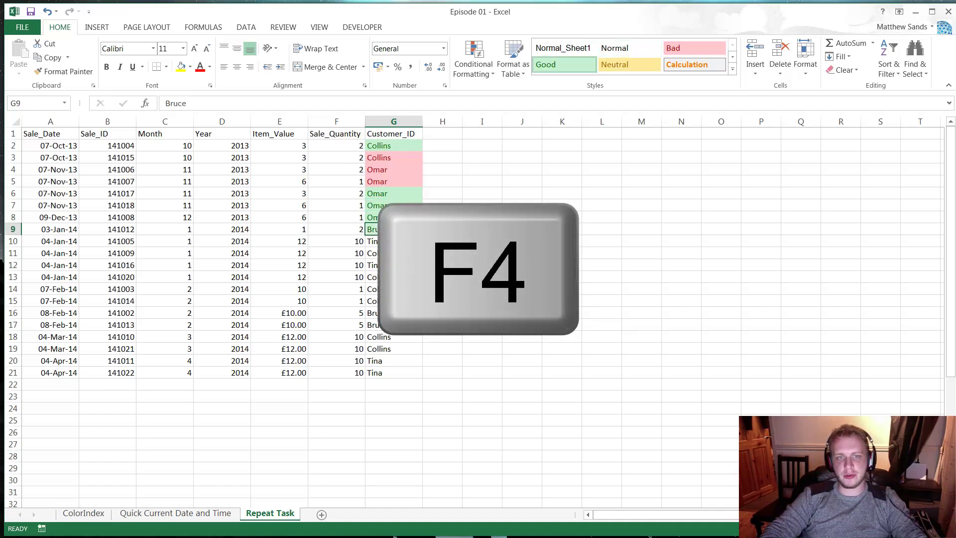
key(Down)
key(F4)
key(Down)
Step: Apply the Bad style to G11 and repeat it down to G15
key(F4)
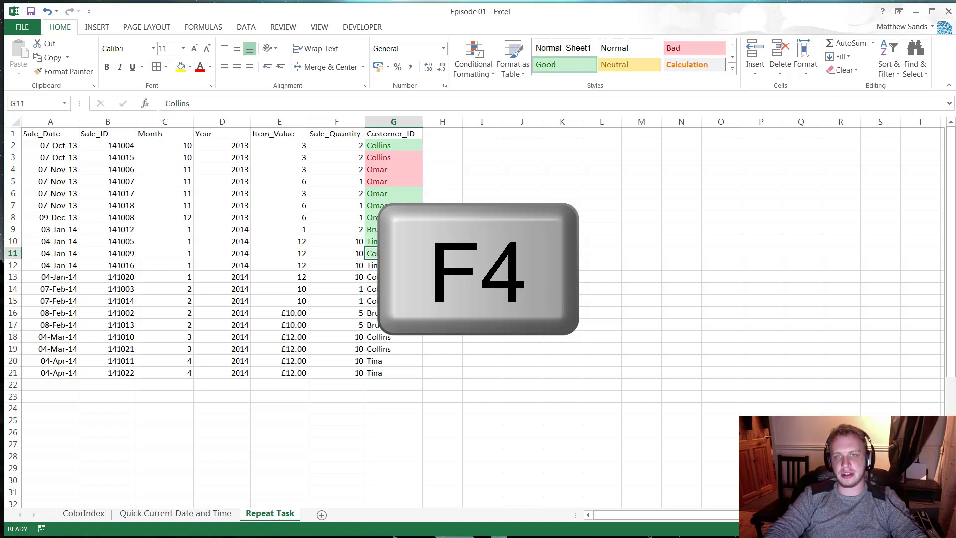
click(693, 48)
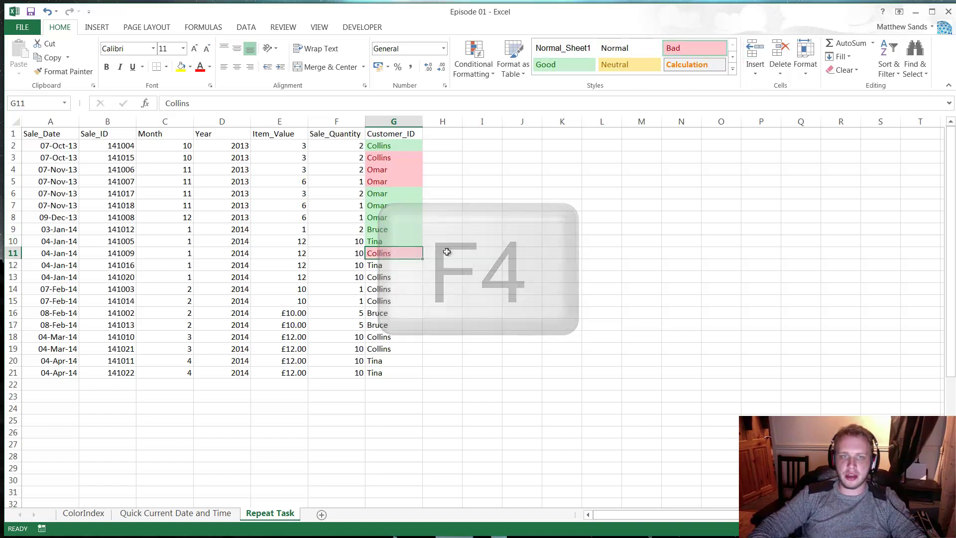
click(409, 265)
key(F4)
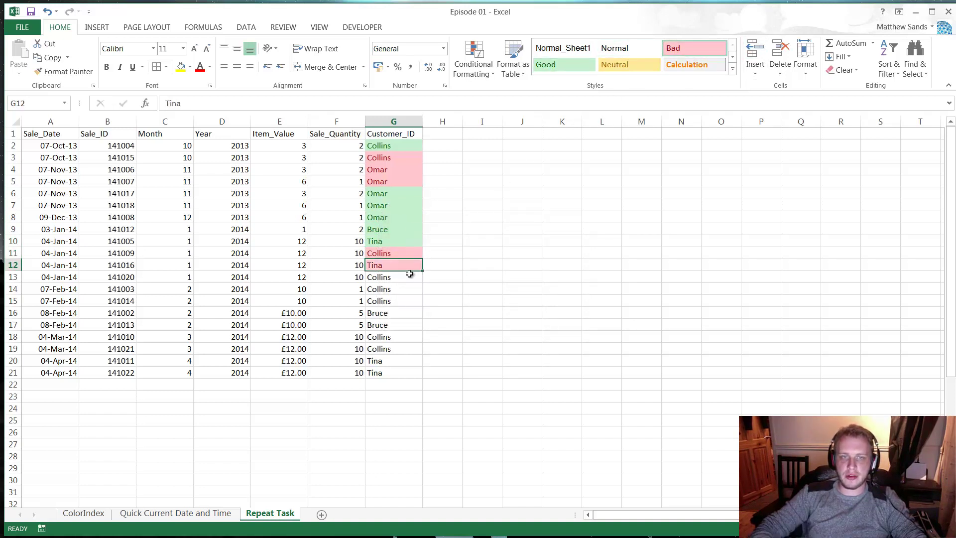
click(409, 273)
key(F4)
key(Down)
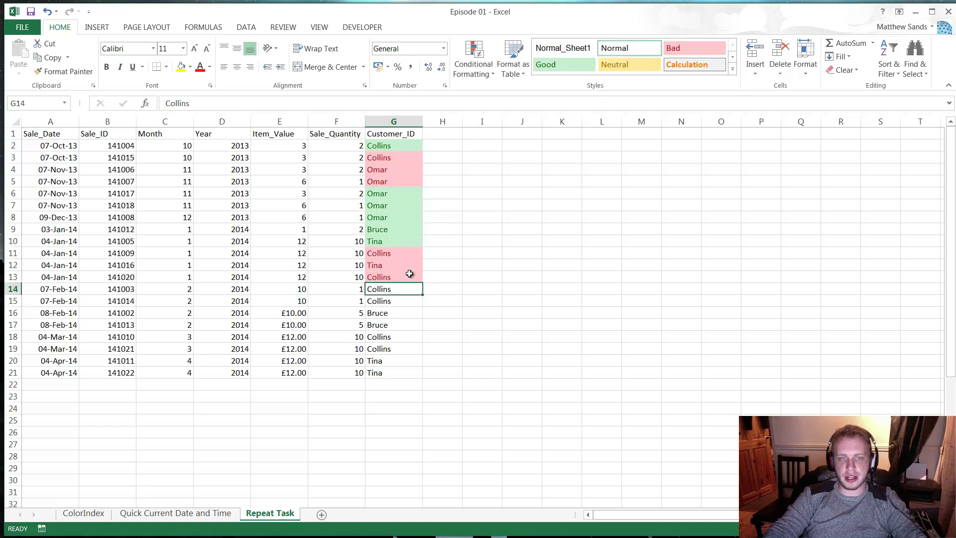
key(F4)
key(Down)
key(F4)
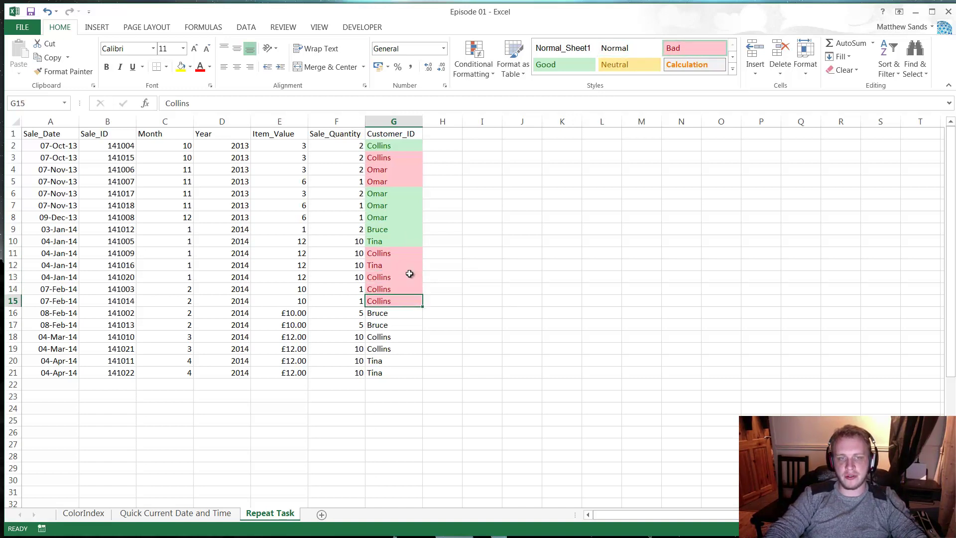
Step: Give G16 and G17 the Neutral (yellow) style
key(Down)
click(625, 65)
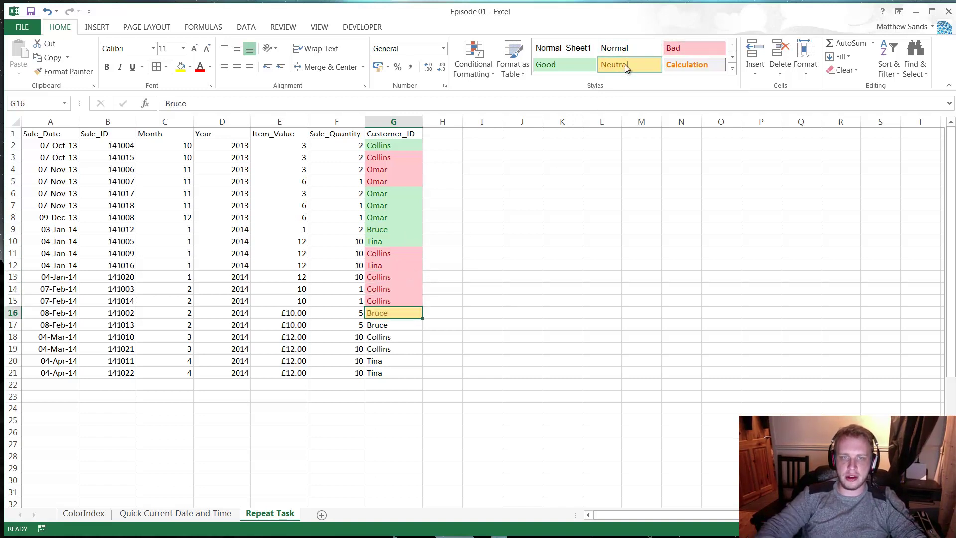
key(Down)
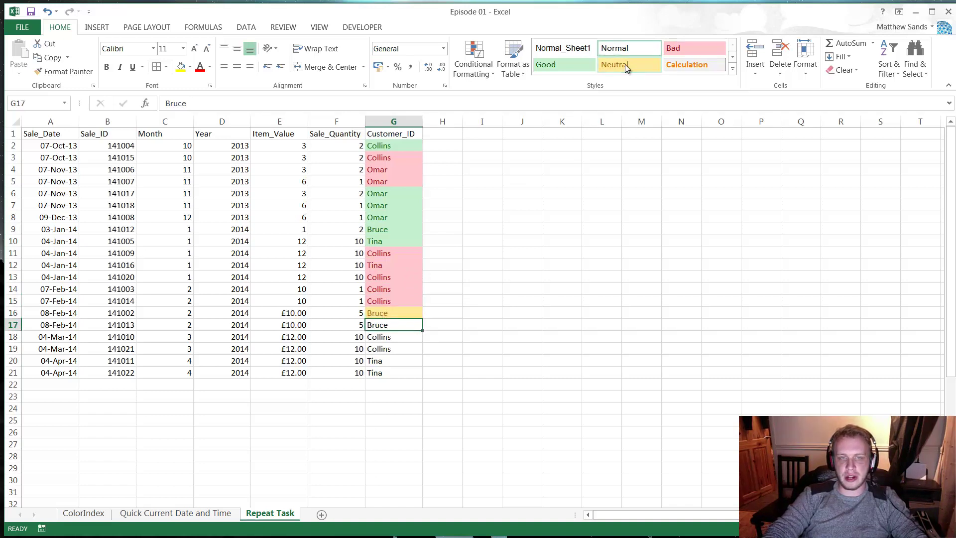
key(F4)
Step: Make G18 and G19 bold with Ctrl+B
key(Down)
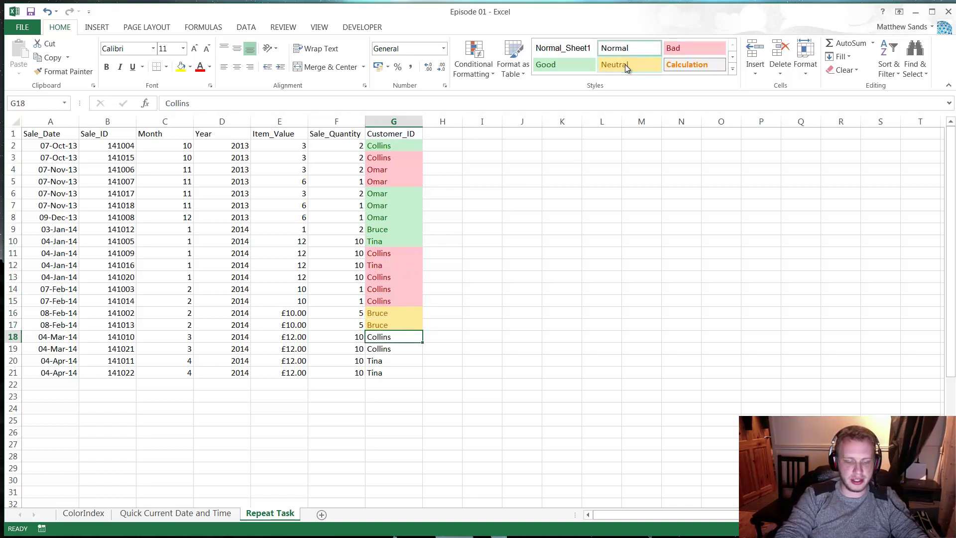
key(ctrl+b)
key(Down)
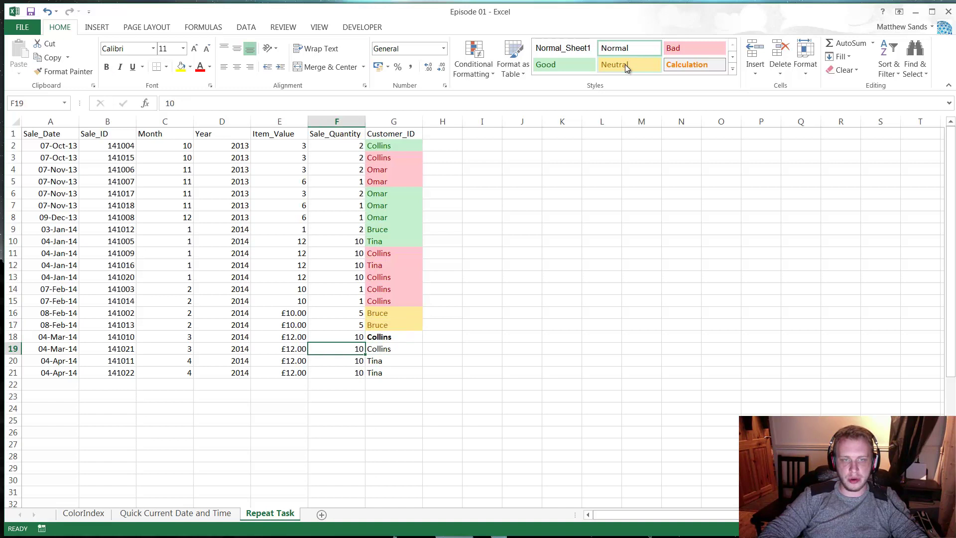
key(ctrl+b)
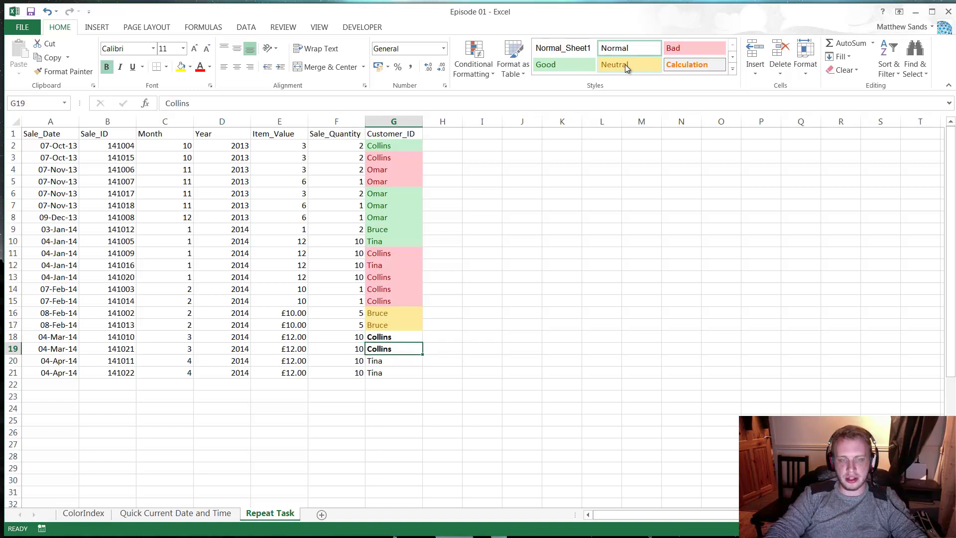
key(Down)
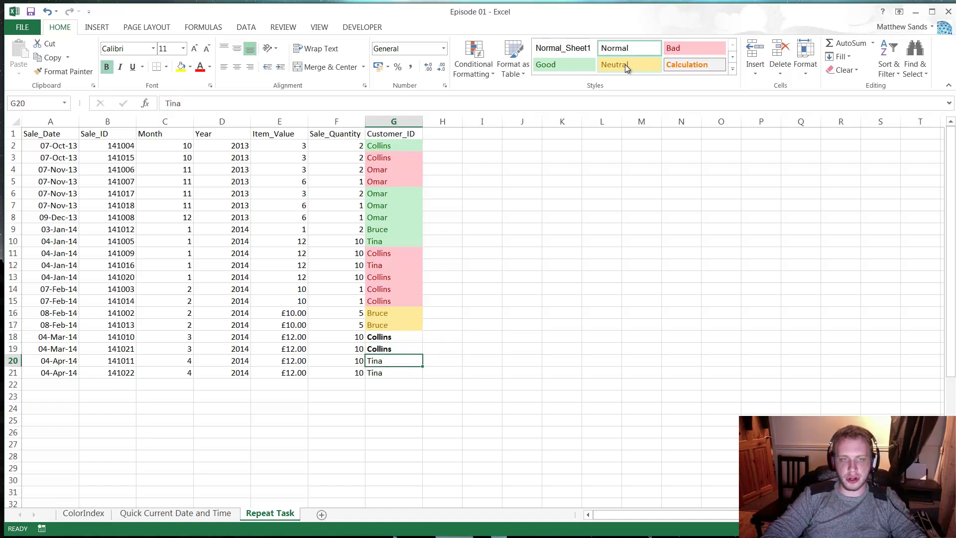
Step: Delete row 8 and the 141009 Collins row from the table
click(14, 217)
right_click(15, 218)
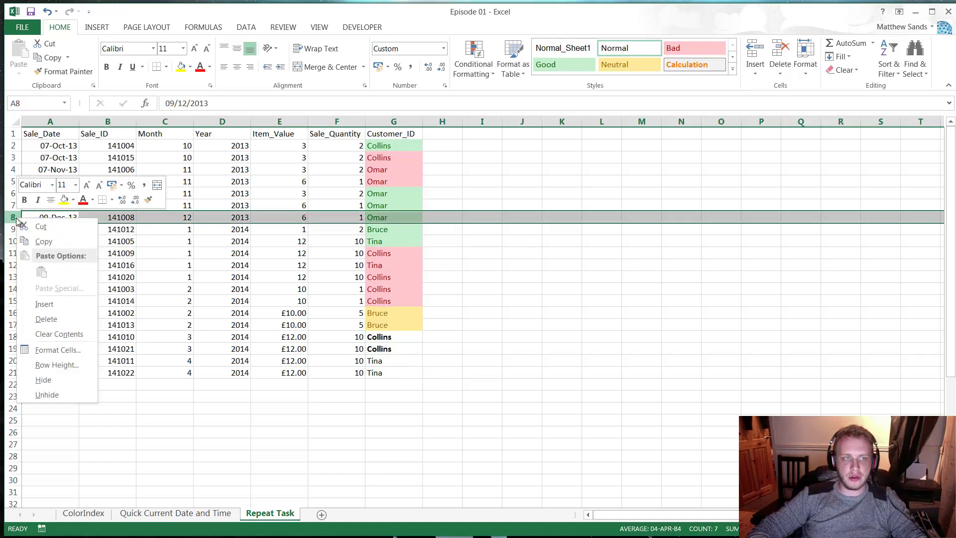
click(64, 319)
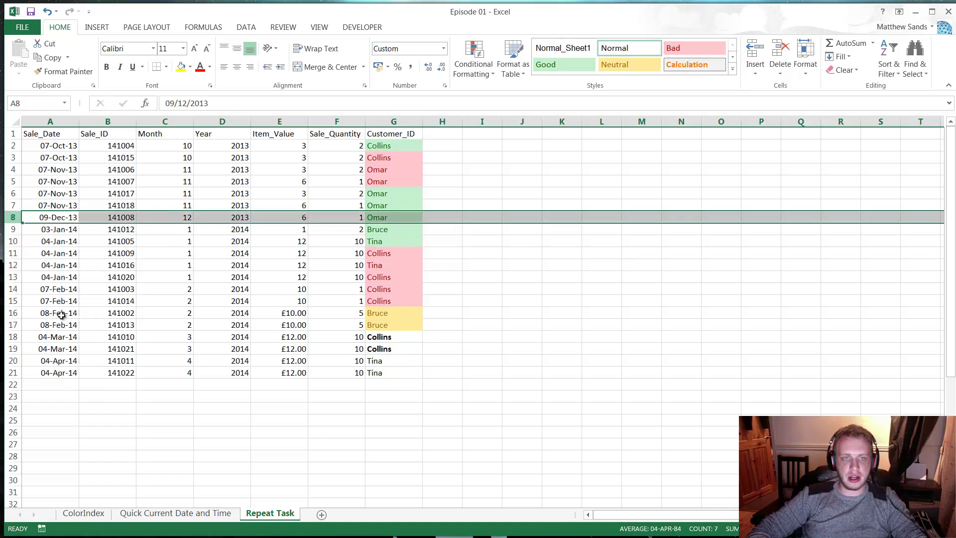
click(13, 241)
key(ctrl+minus)
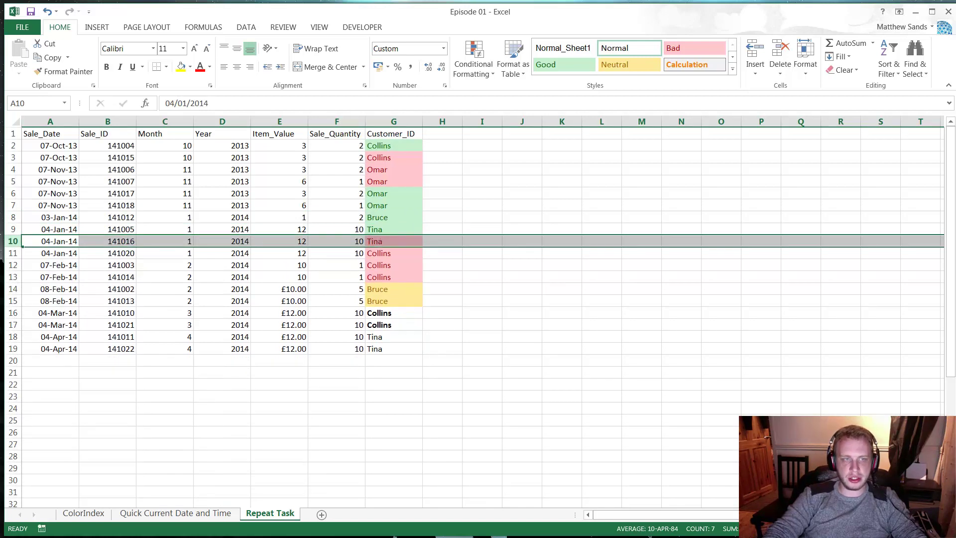
Step: Clear the value 6 from E5, then undo so it returns
click(299, 181)
key(Delete)
click(302, 171)
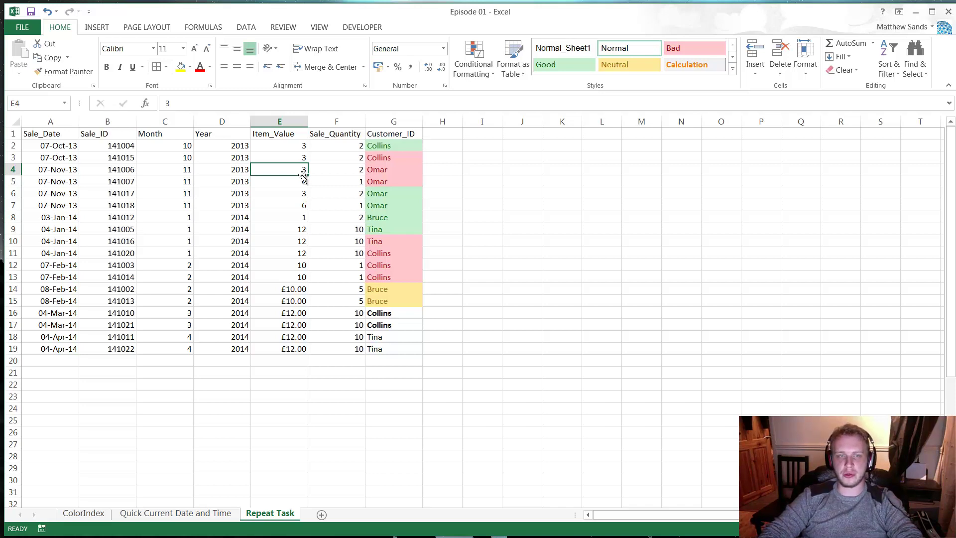
key(ctrl+z)
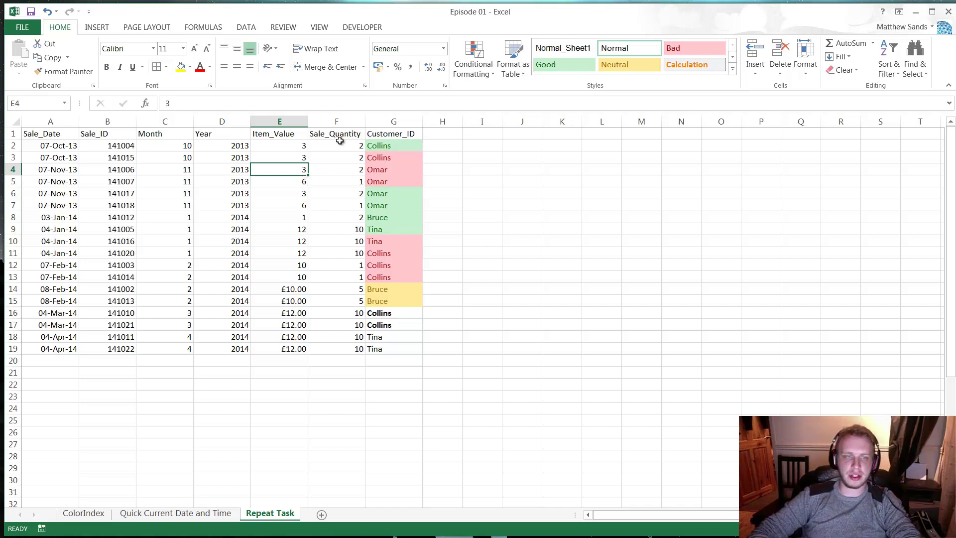
Step: Insert a blank column at E and several blank columns before Sale_Quantity, repeating with F4
right_click(284, 122)
click(320, 205)
click(337, 147)
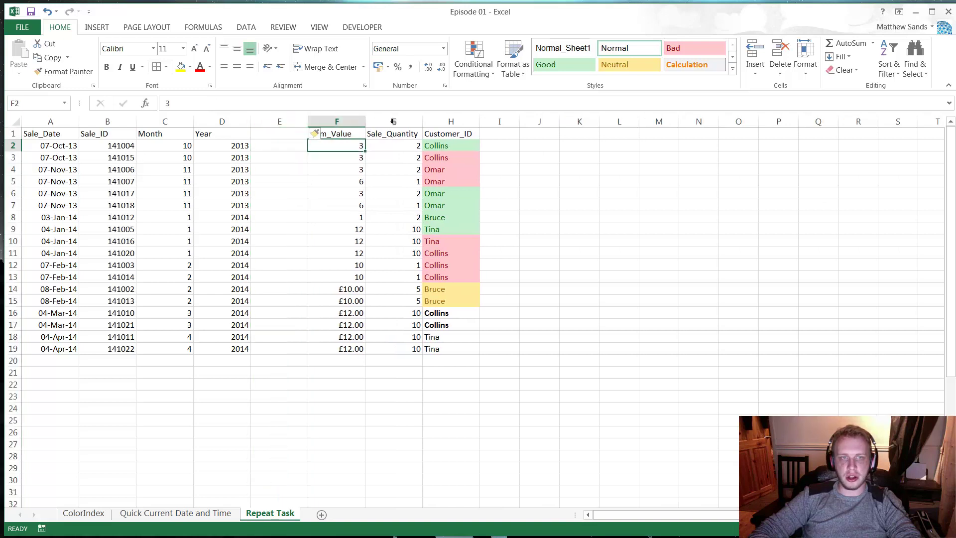
click(393, 121)
key(F4)
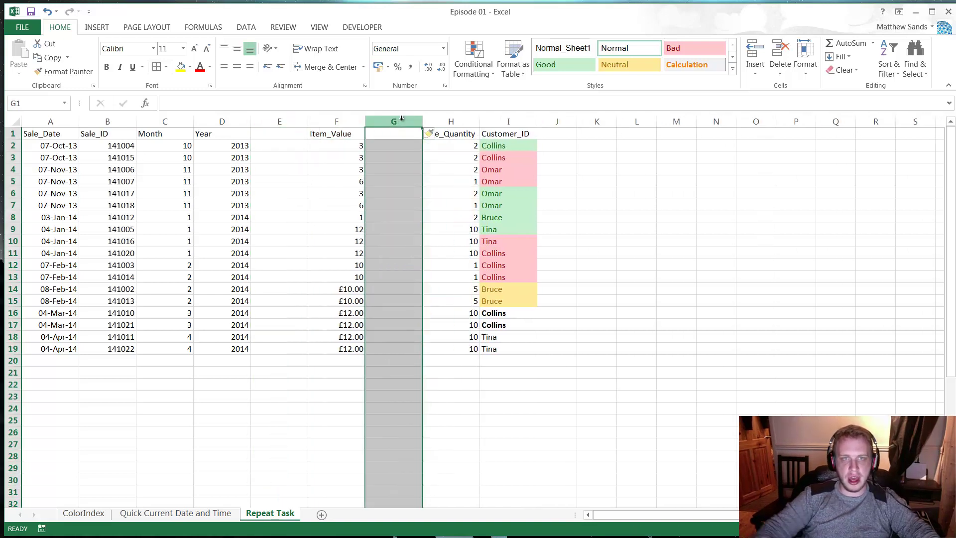
key(F4)
key(F4)
key(F4)
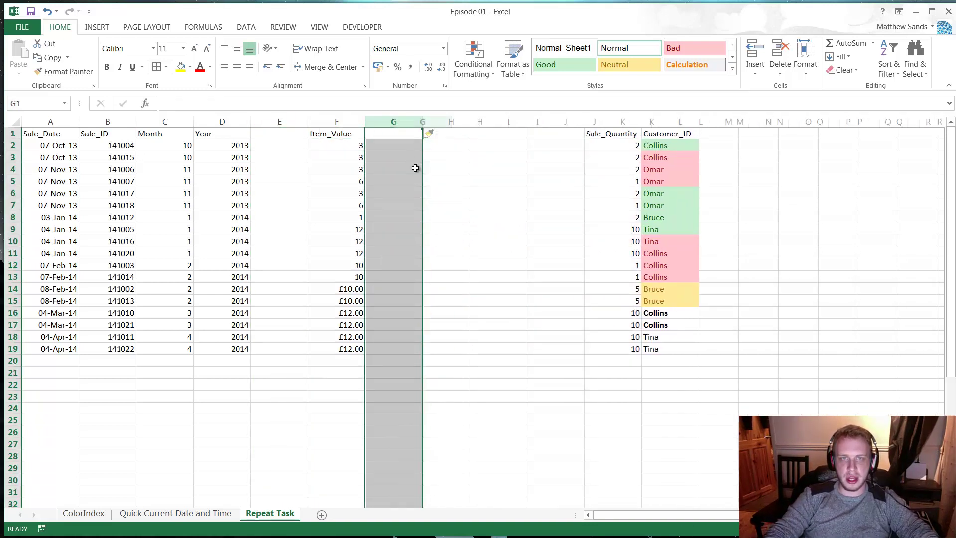
key(F4)
key(F4)
key(F4)
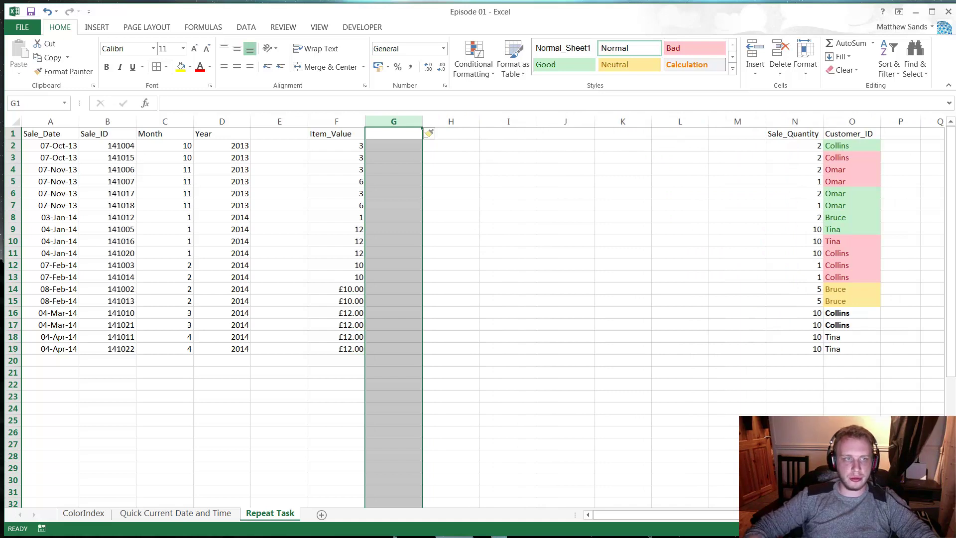
Step: Insert blank rows at row 6, repeating the insertion with F4
right_click(13, 194)
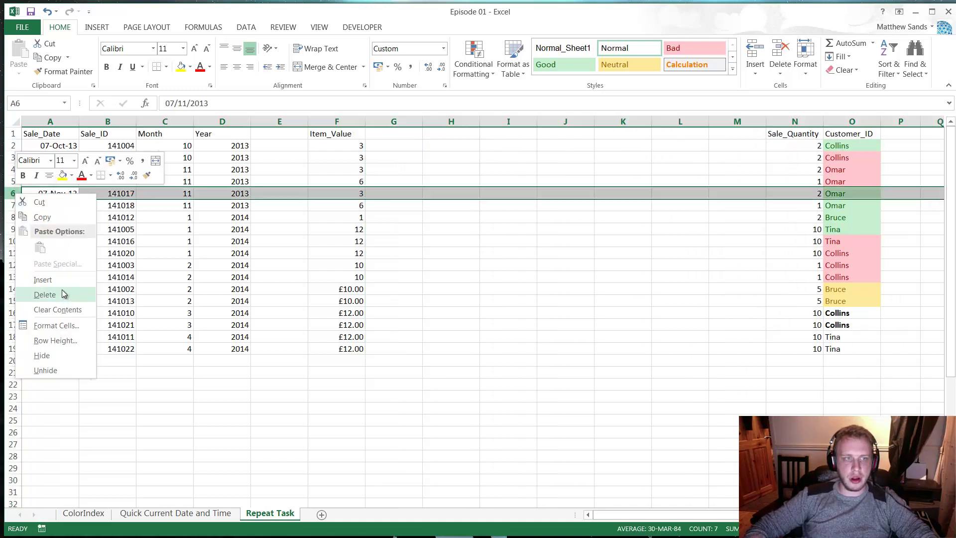
click(43, 280)
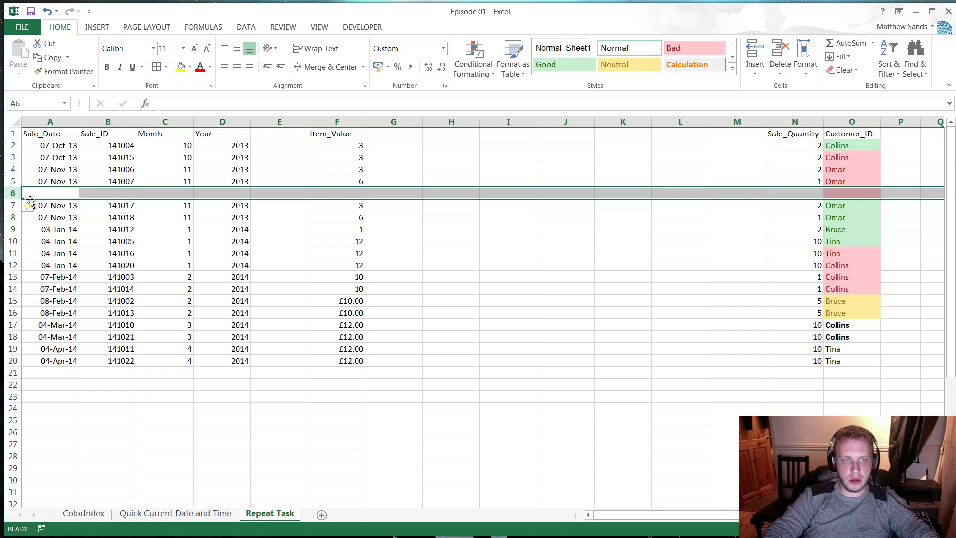
key(F4)
key(F4)
key(F4)
key(F4)
key(F4)
key(F4)
key(F4)
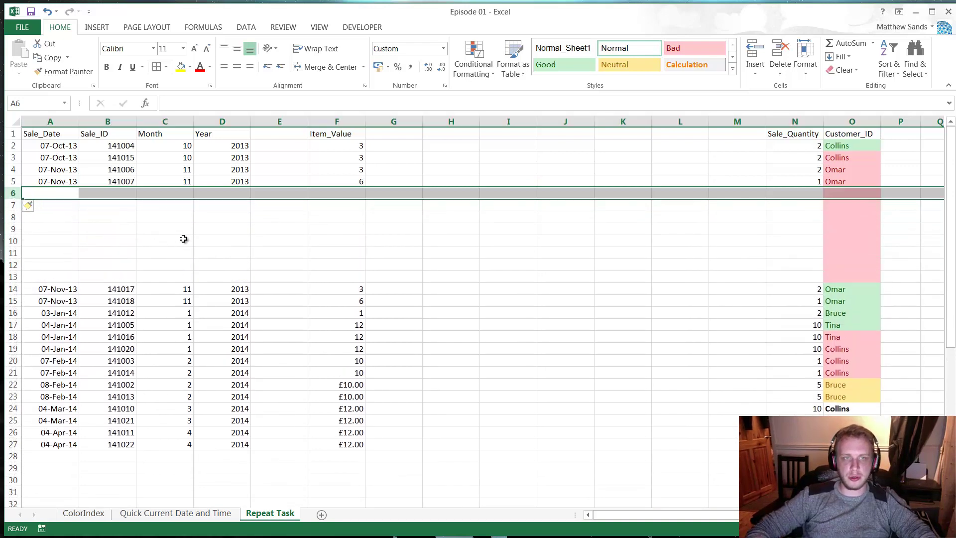
click(202, 228)
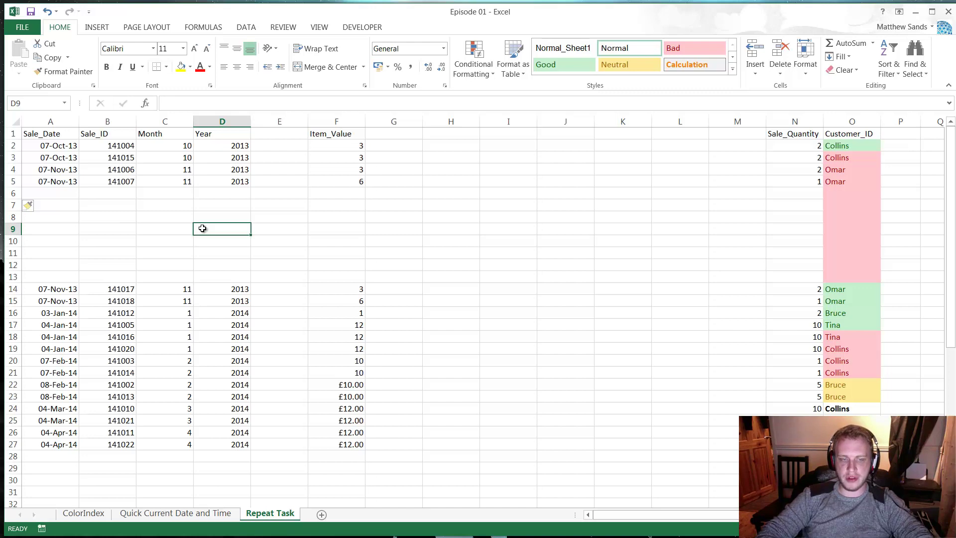
click(249, 458)
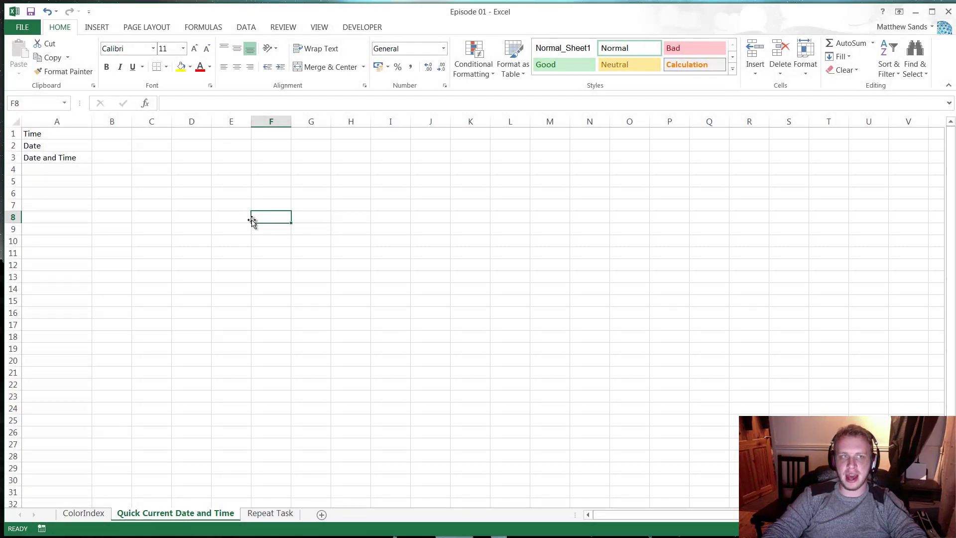
Step: Enter today's date, 06/05/2014, in B2 with Ctrl+;
key(Up)
key(Left)
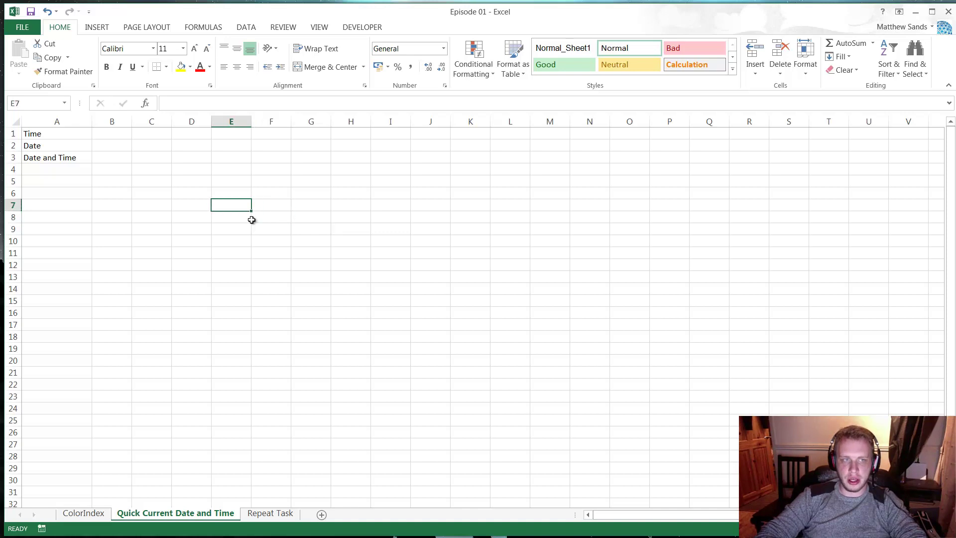
key(Left)
key(Up)
key(Up)
key(Left)
key(Up)
key(Up)
key(Left)
key(Up)
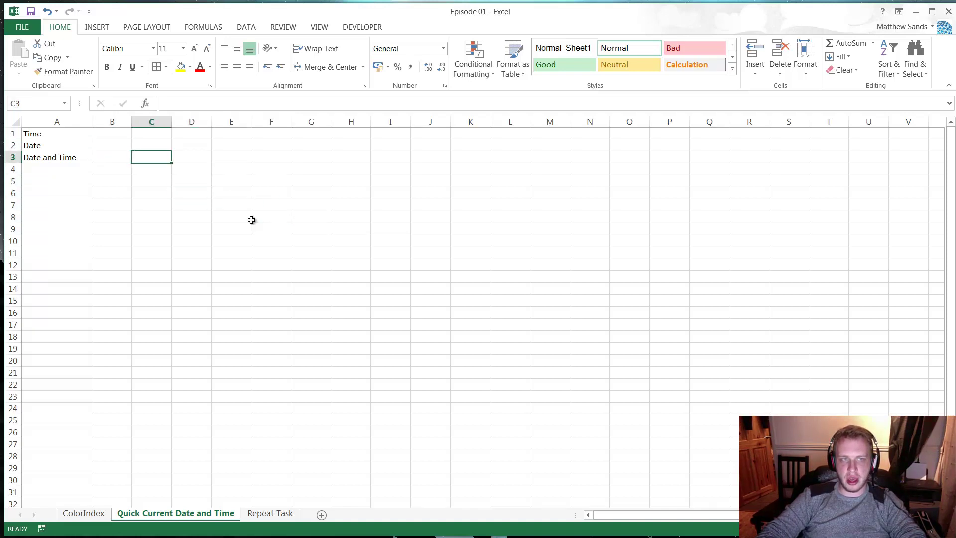
key(Up)
key(Left)
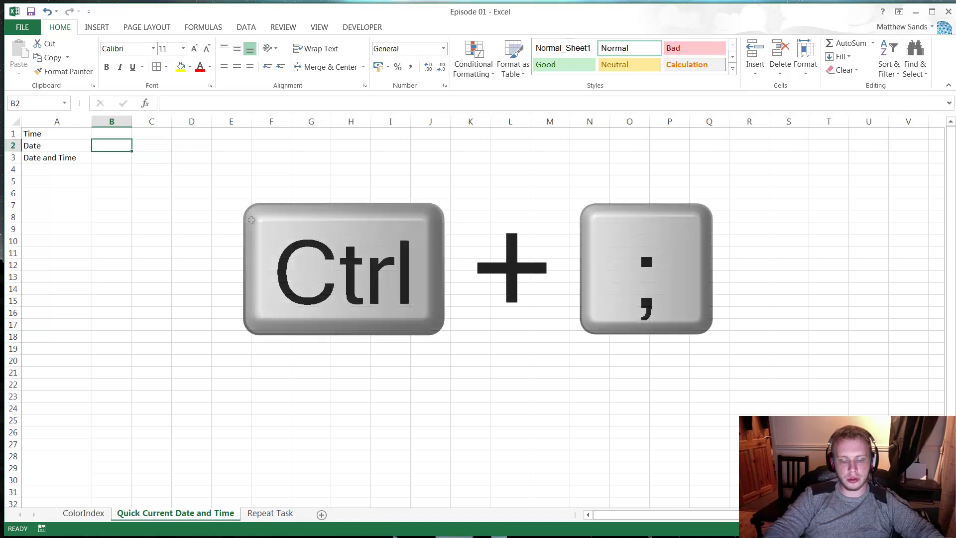
key(ctrl+semicolon)
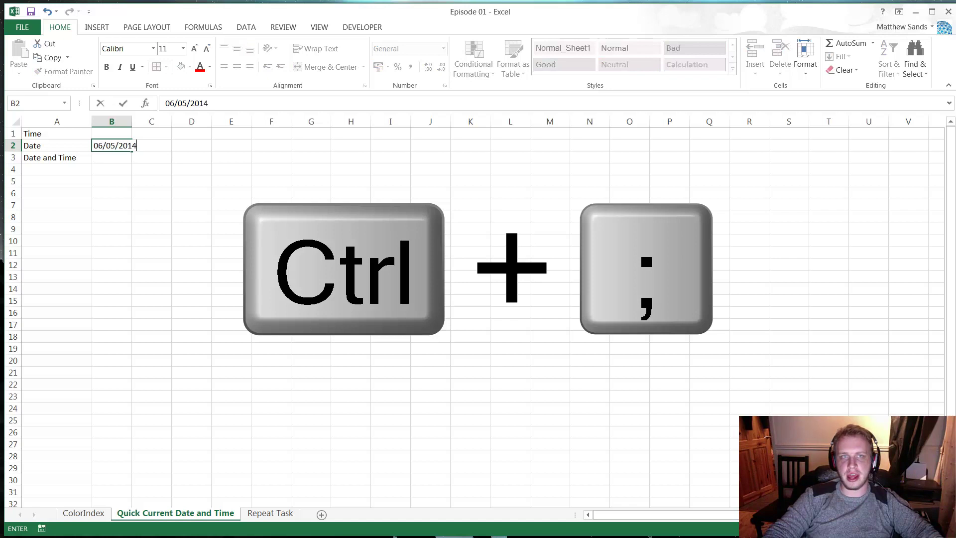
key(Return)
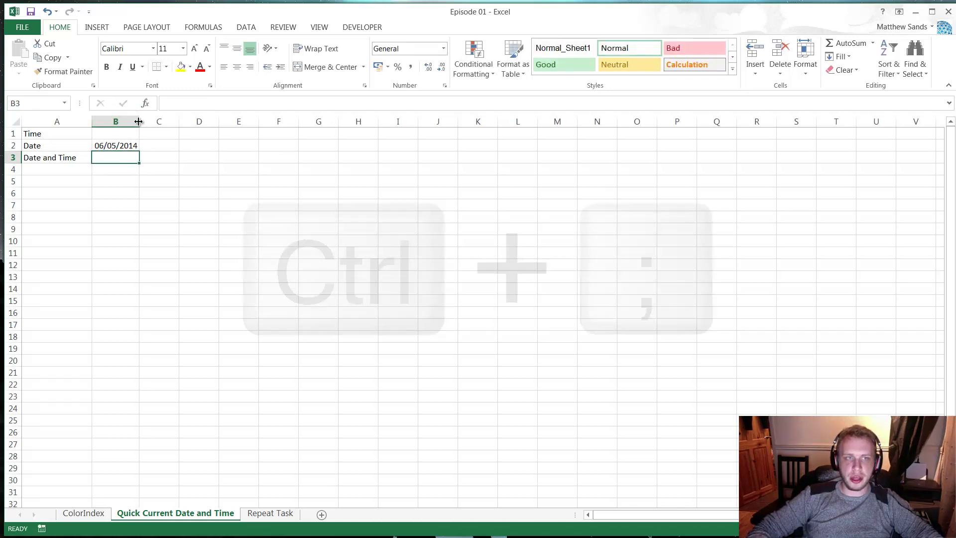
Step: Widen column B so the date in B2 displays fully
drag(139, 122, 159, 121)
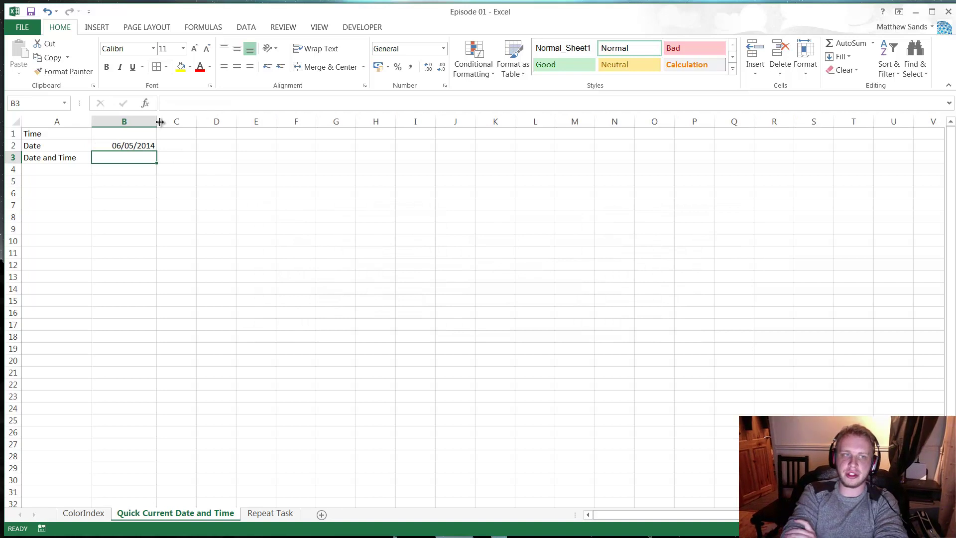
click(137, 145)
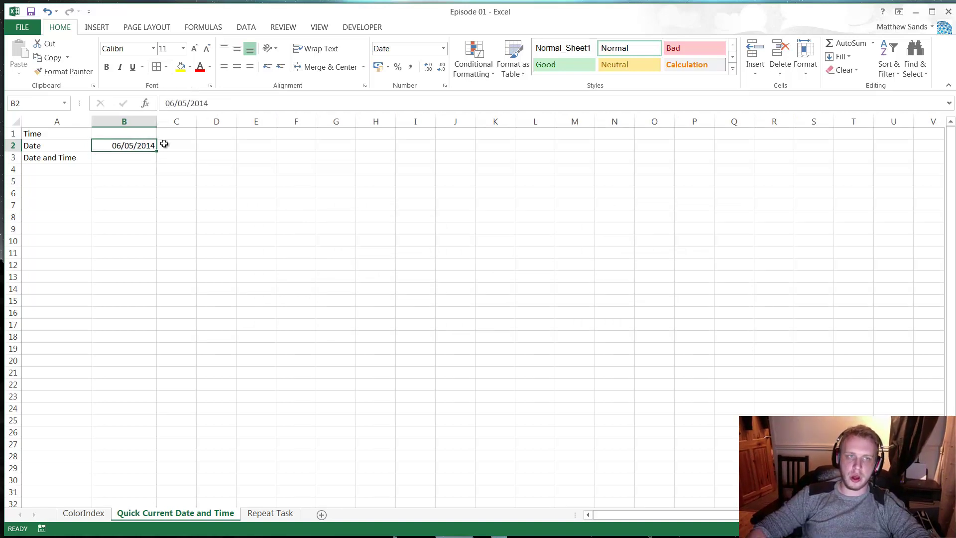
click(164, 143)
click(128, 146)
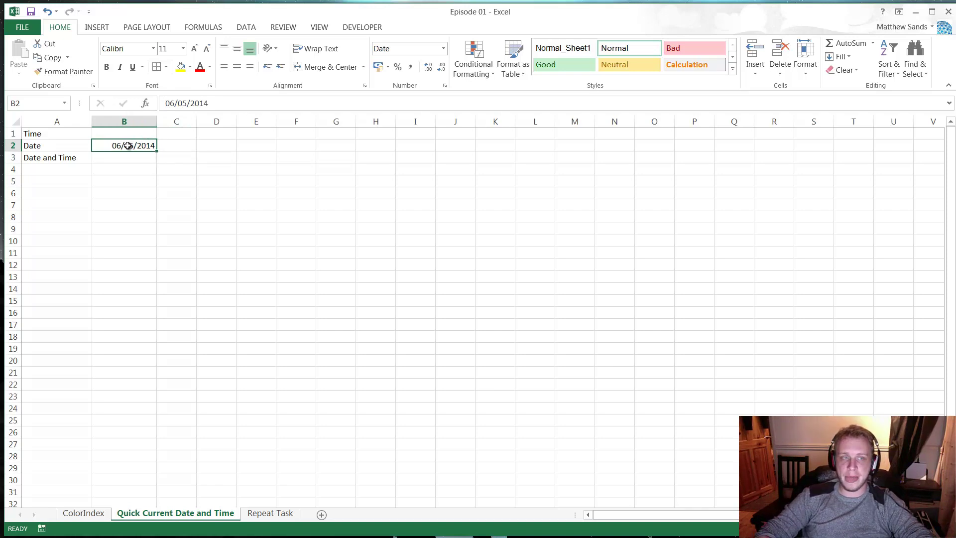
key(Up)
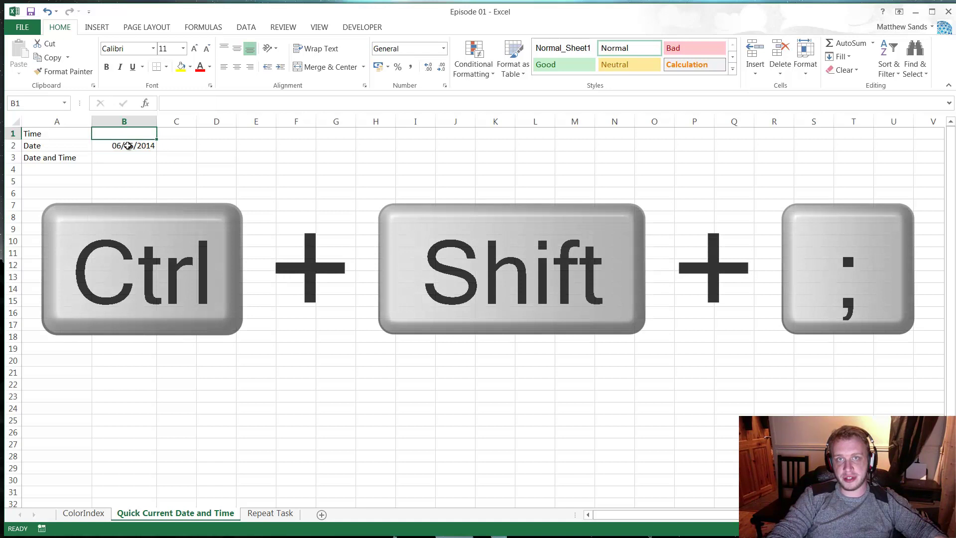
Step: Insert the current time 21:13 into B1 with Ctrl+Shift+;
key(ctrl+shift+semicolon)
key(Return)
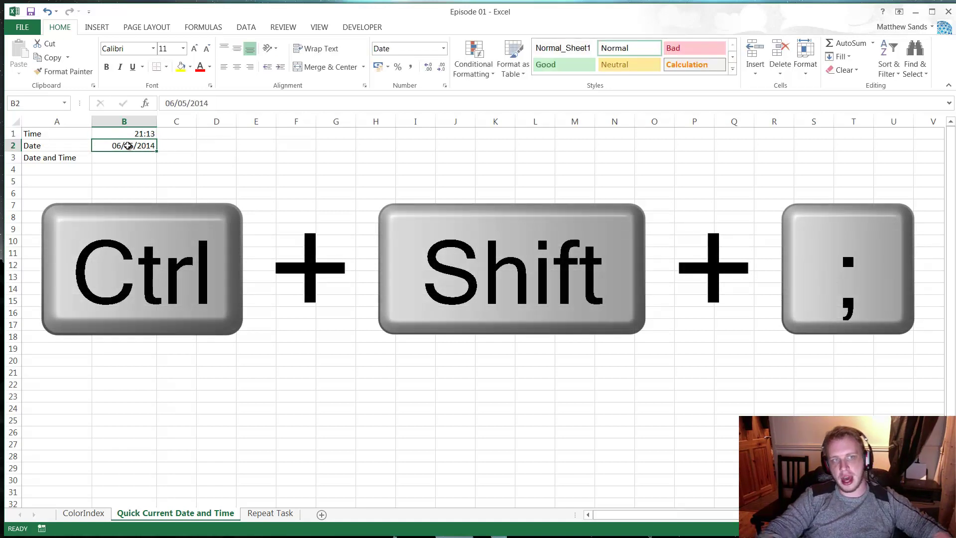
key(Up)
key(Down)
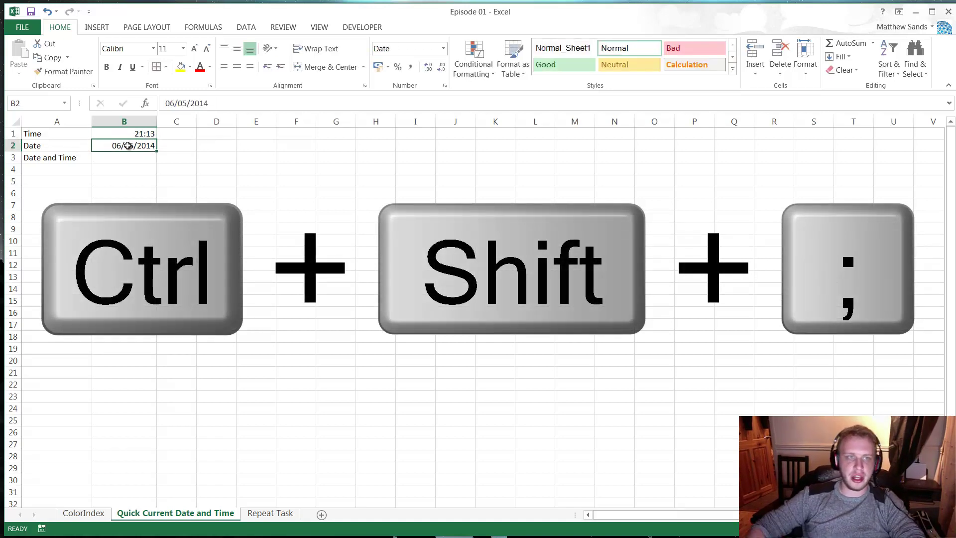
click(146, 134)
click(144, 145)
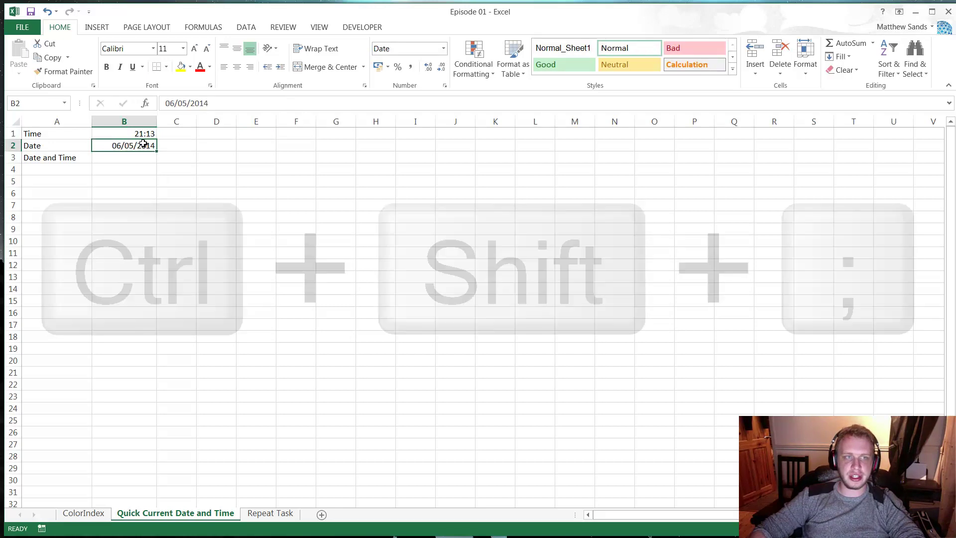
Step: Fill B3 with 06/05/2014 21:13 and widen column B to show it
click(133, 163)
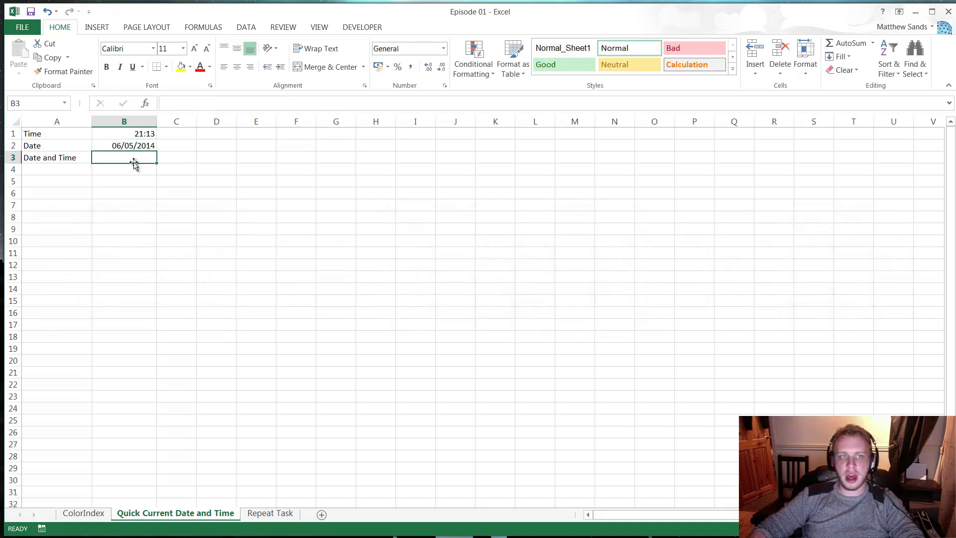
key(ctrl+semicolon)
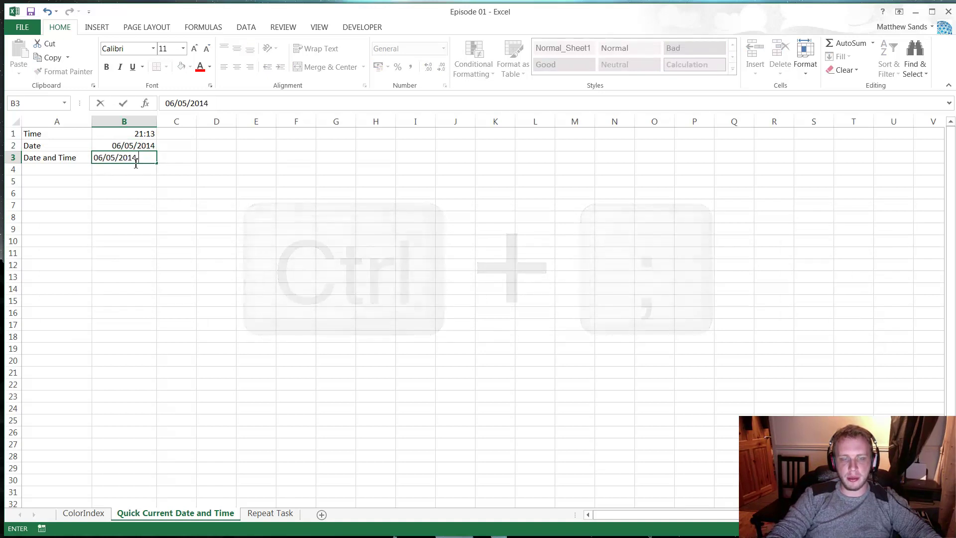
key(ctrl+shift+semicolon)
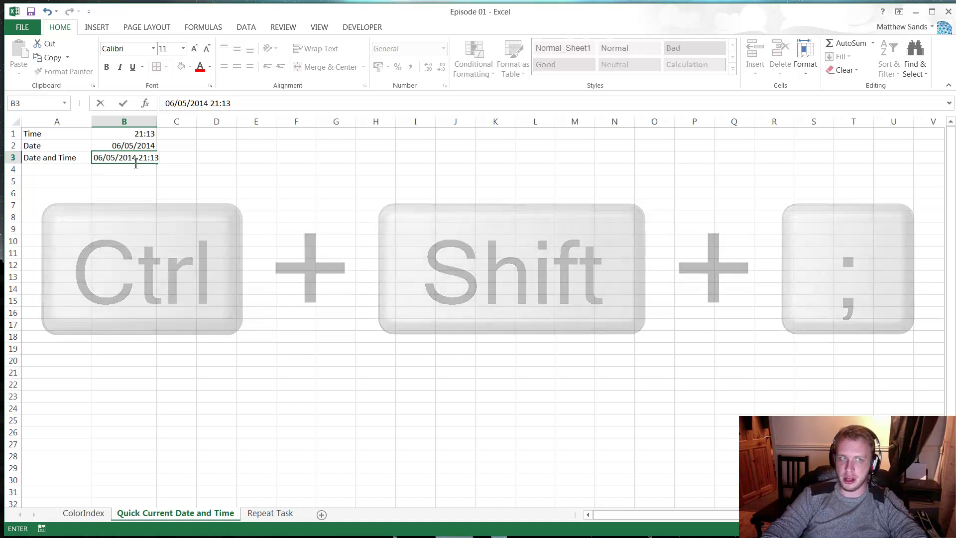
click(135, 165)
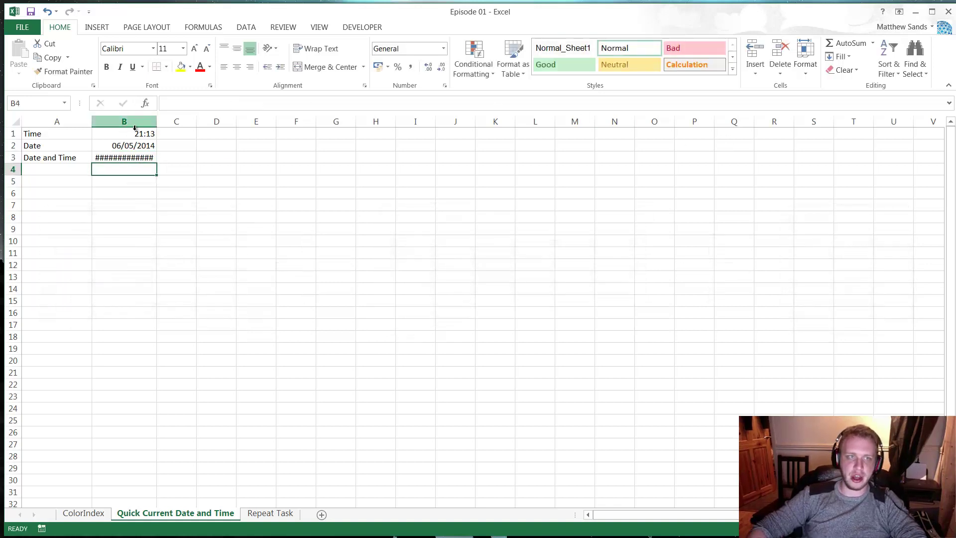
double_click(157, 121)
click(188, 160)
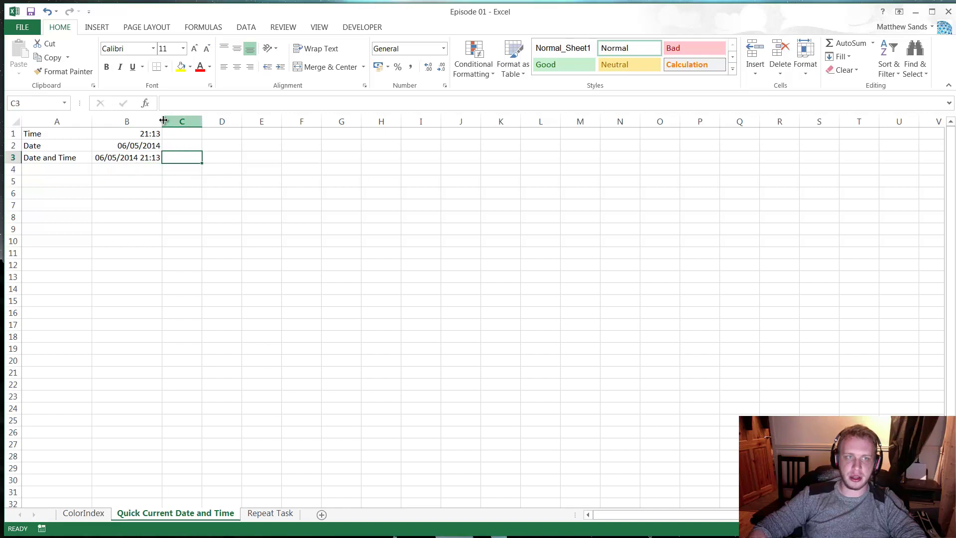
drag(161, 122, 170, 122)
click(224, 144)
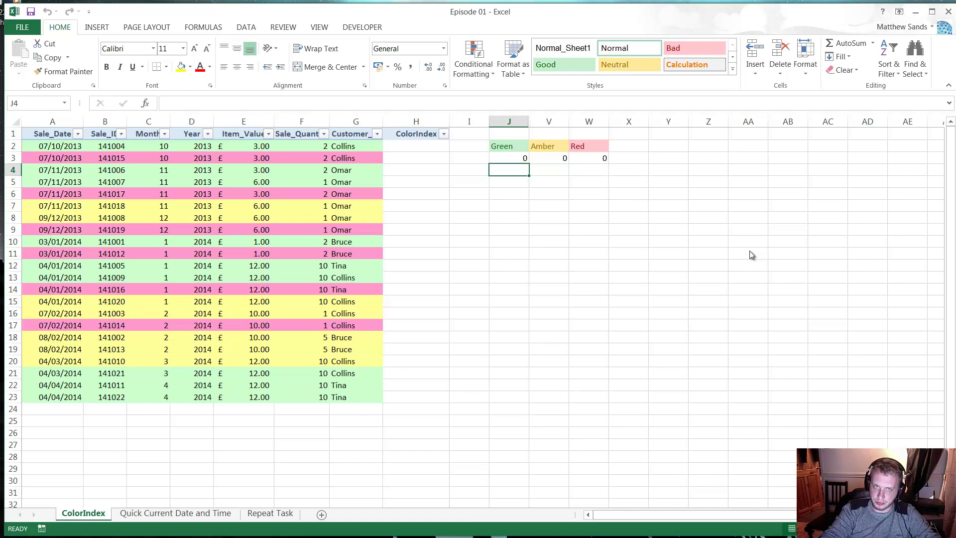
Step: In the Weekly Excel Hacks folder, select YPNcolorModule.bas to view its file details
key(alt+Tab)
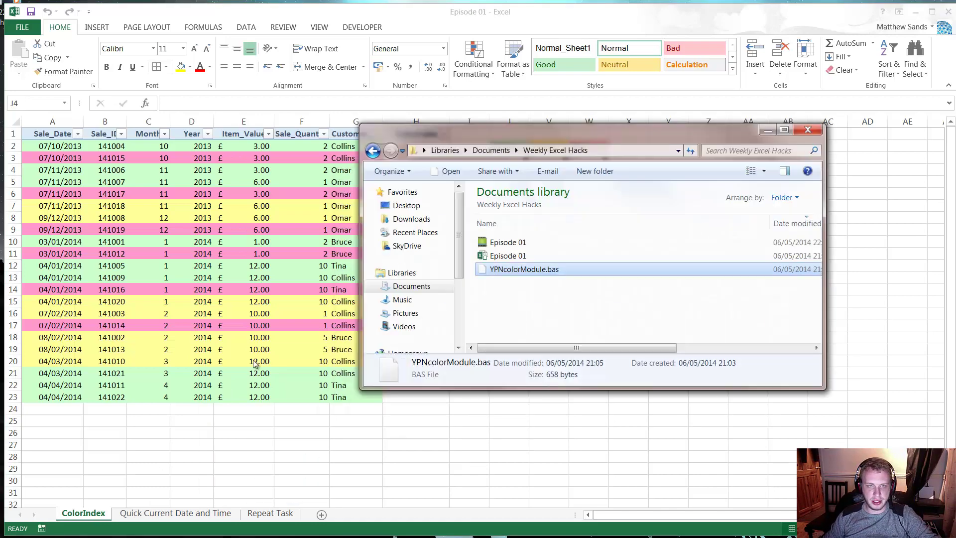
click(536, 256)
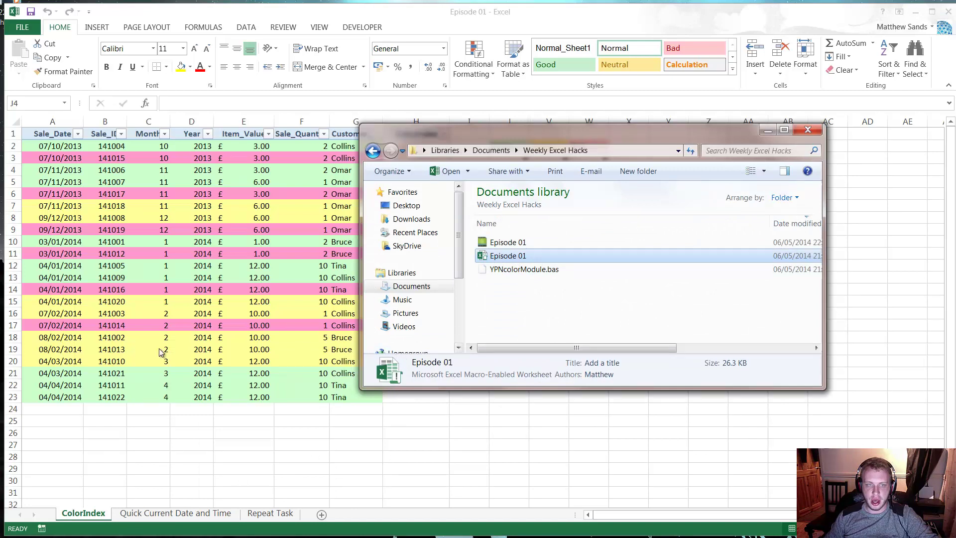
click(547, 268)
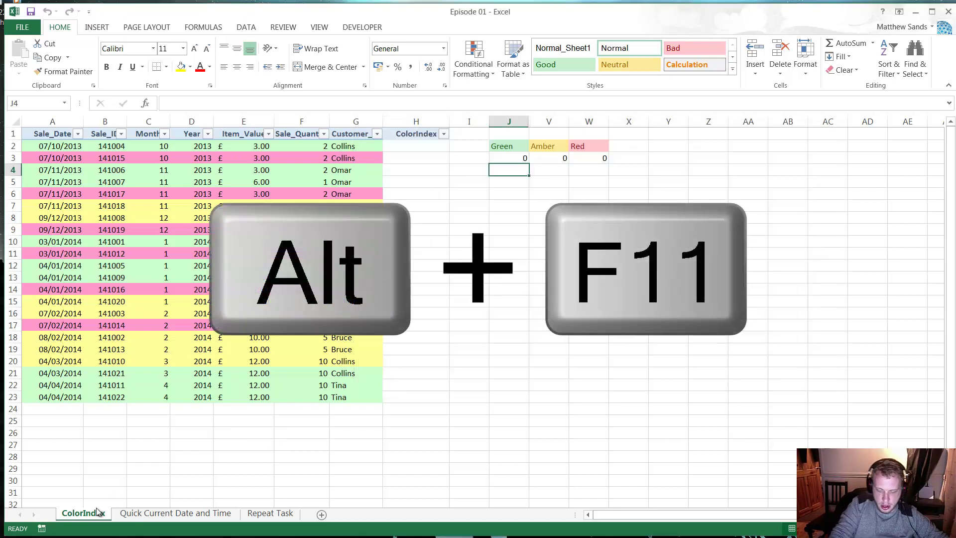
key(alt+F11)
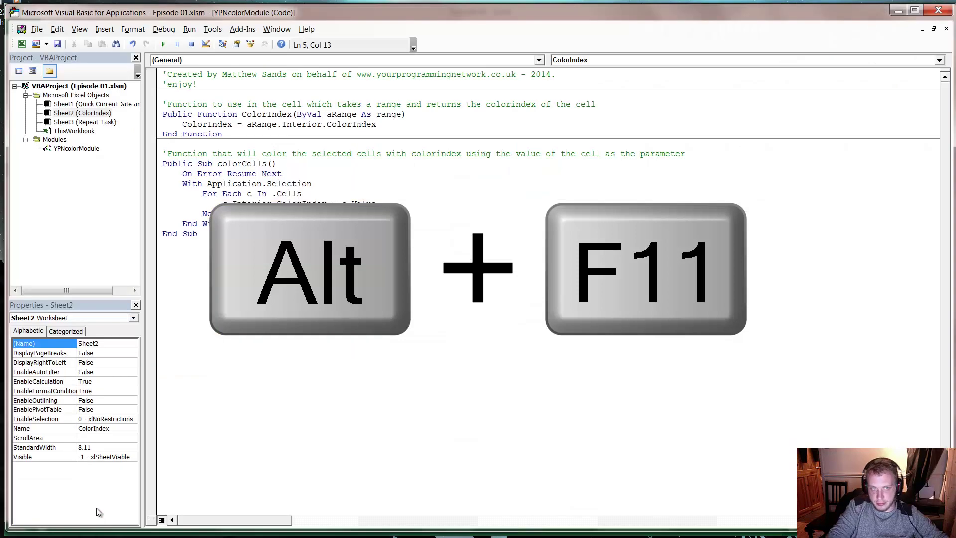
right_click(69, 95)
click(99, 158)
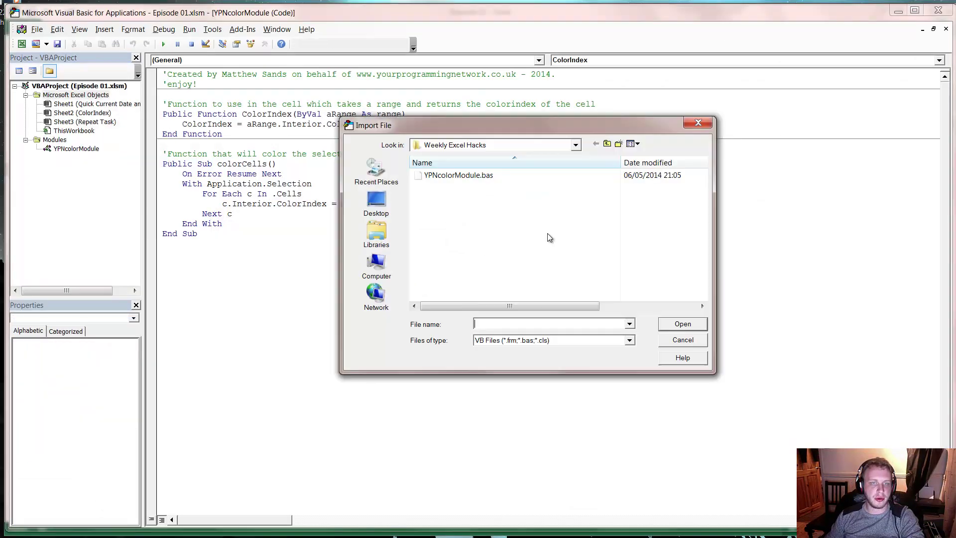
click(494, 177)
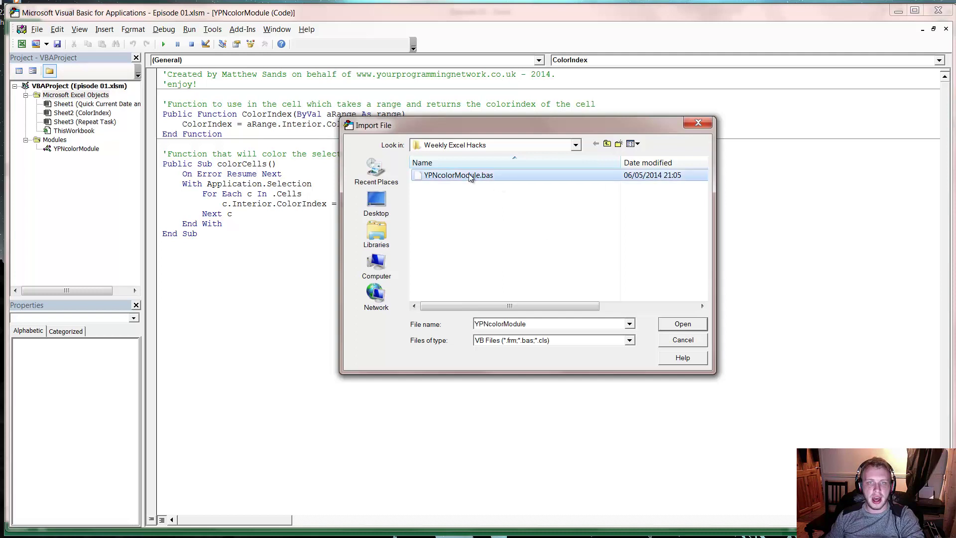
click(675, 339)
double_click(92, 149)
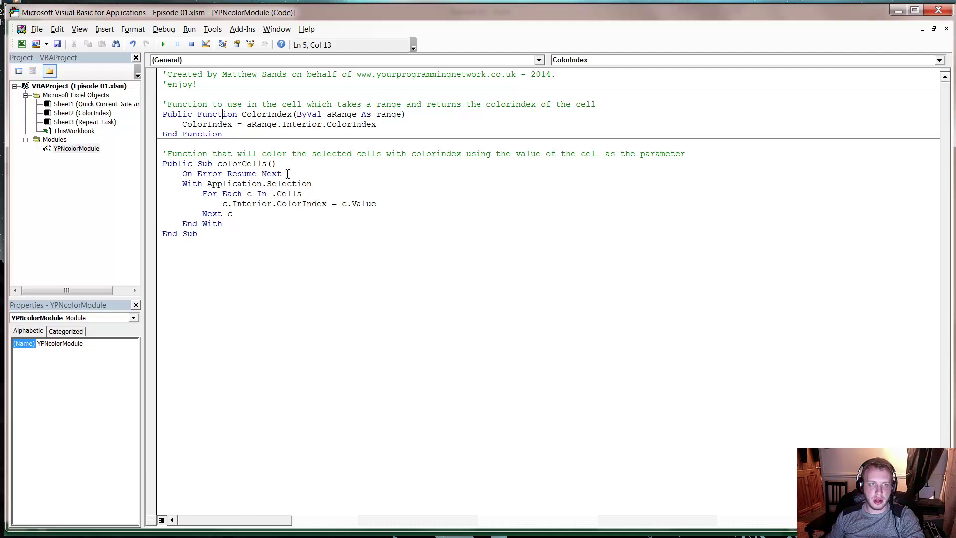
click(315, 144)
click(229, 92)
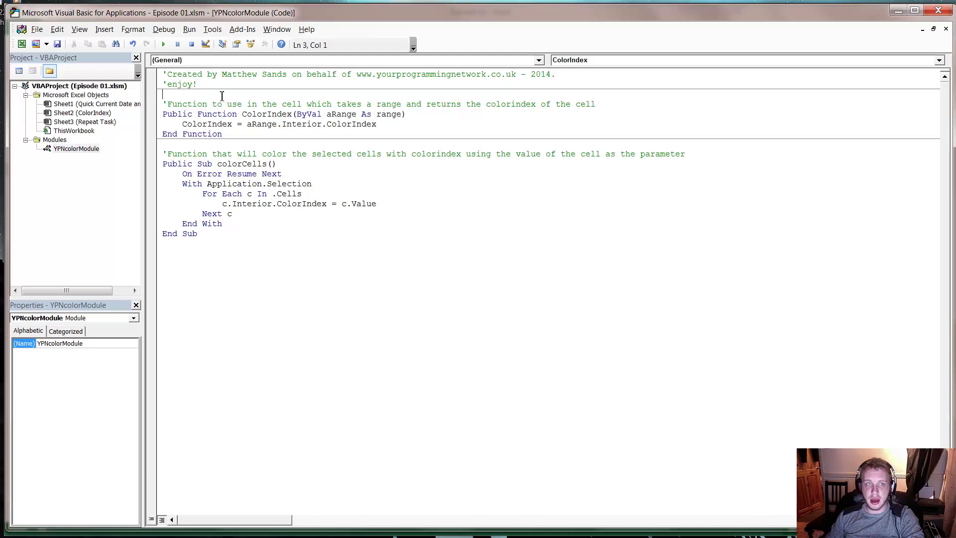
drag(222, 95, 144, 115)
click(274, 130)
click(233, 126)
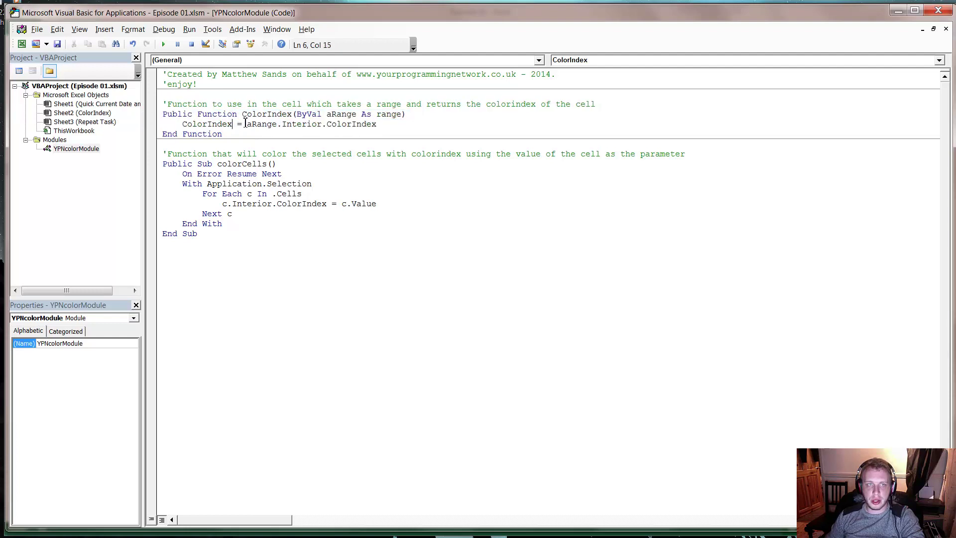
double_click(265, 116)
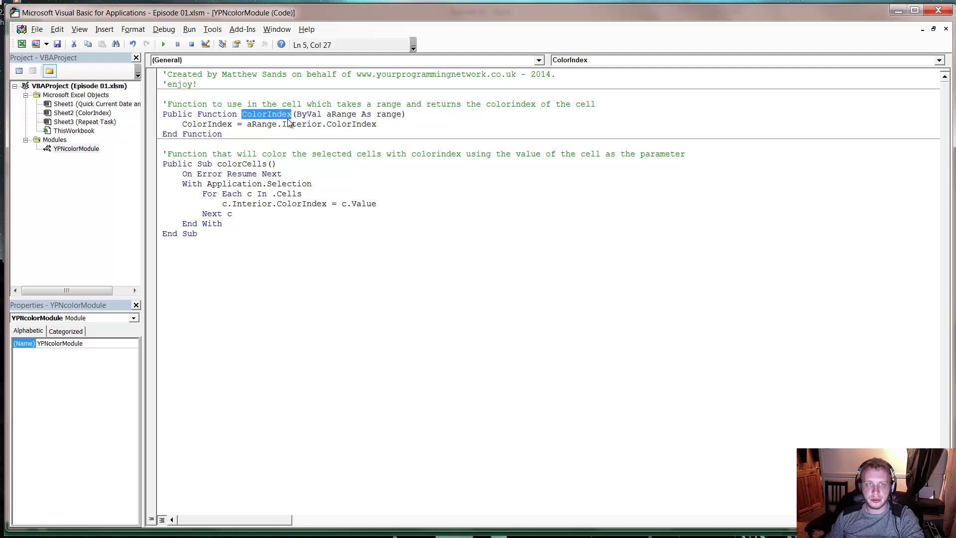
double_click(350, 114)
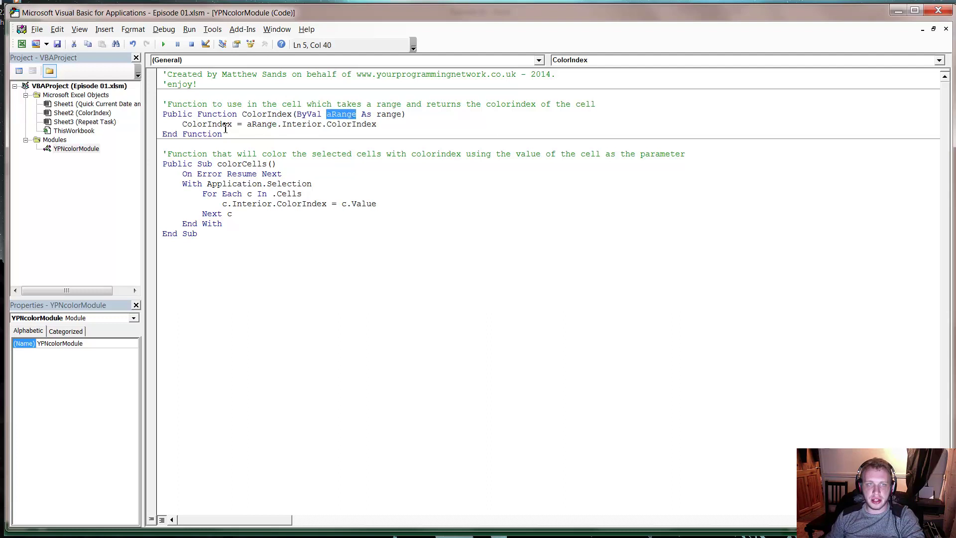
mouse_move(248, 124)
mouse_down()
mouse_move(377, 124)
mouse_move(252, 123)
mouse_up()
click(249, 125)
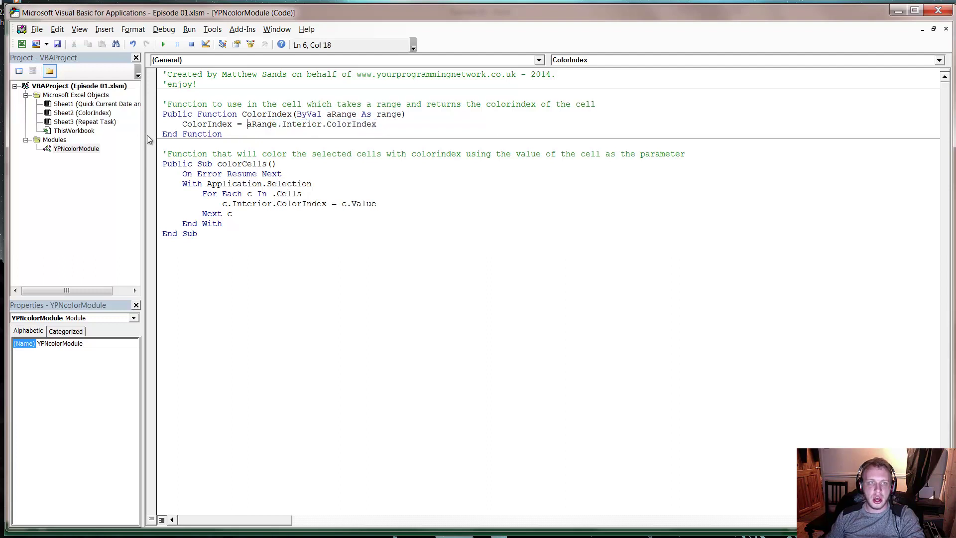
mouse_move(163, 144)
mouse_down()
mouse_move(229, 175)
mouse_move(278, 233)
mouse_move(159, 148)
mouse_up()
click(279, 233)
click(158, 147)
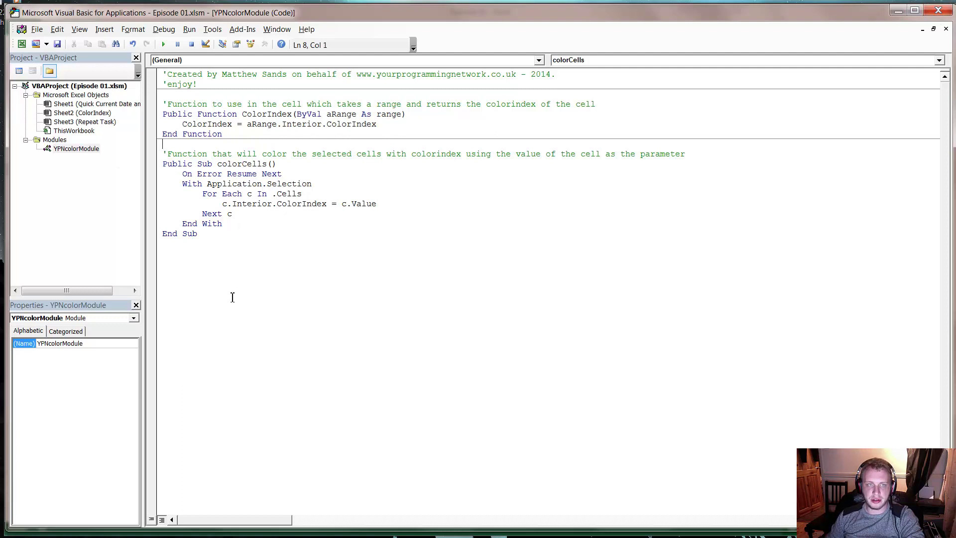
click(269, 92)
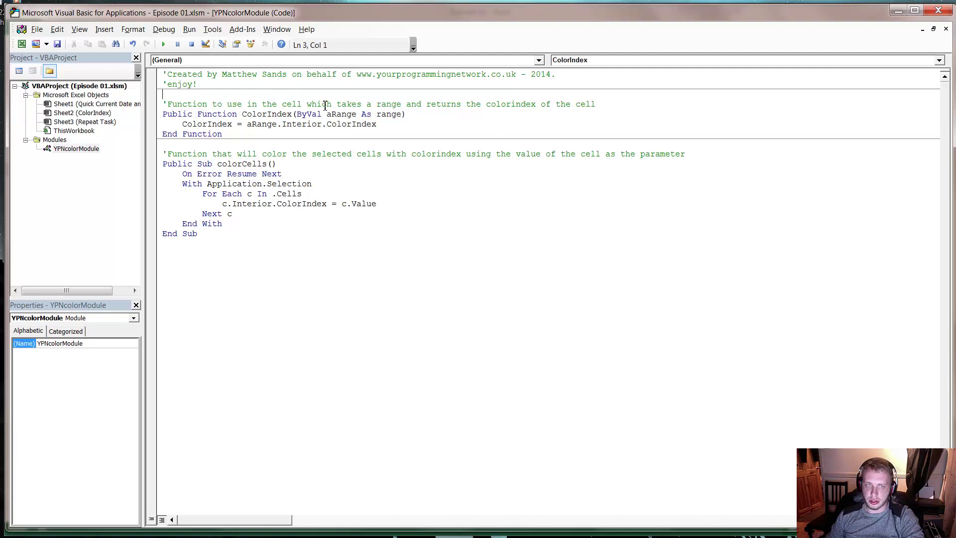
click(938, 10)
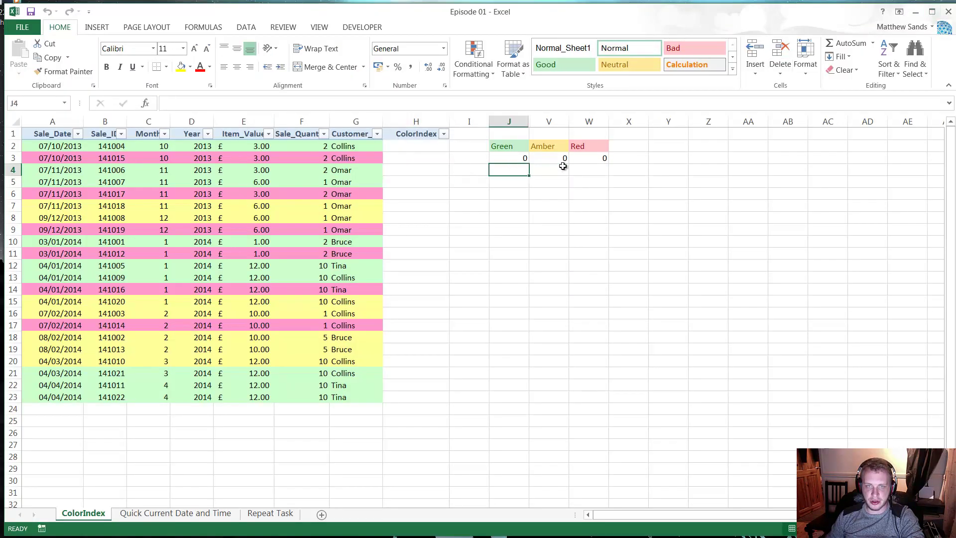
Step: Enter the formula =colorindex(G2) in cell H2
drag(416, 158, 414, 147)
click(414, 147)
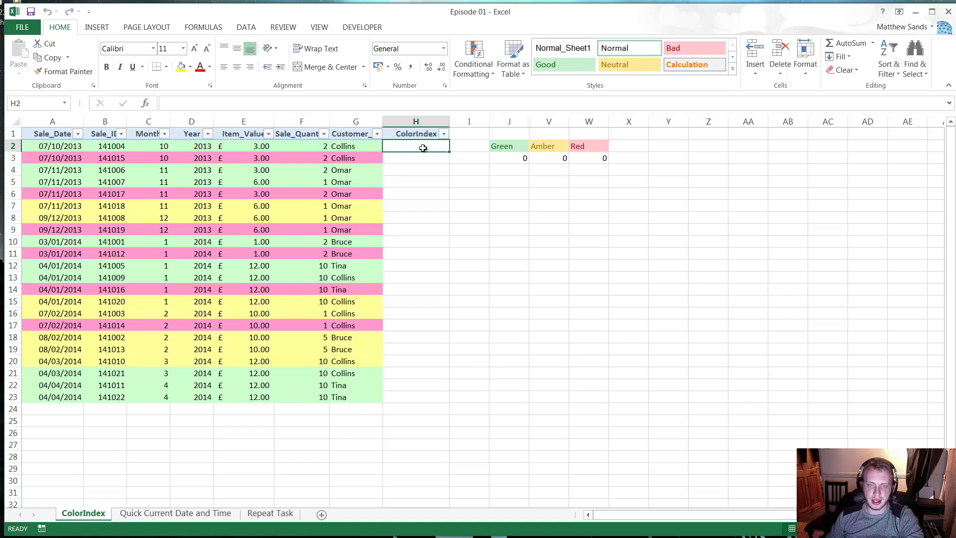
text(=c)
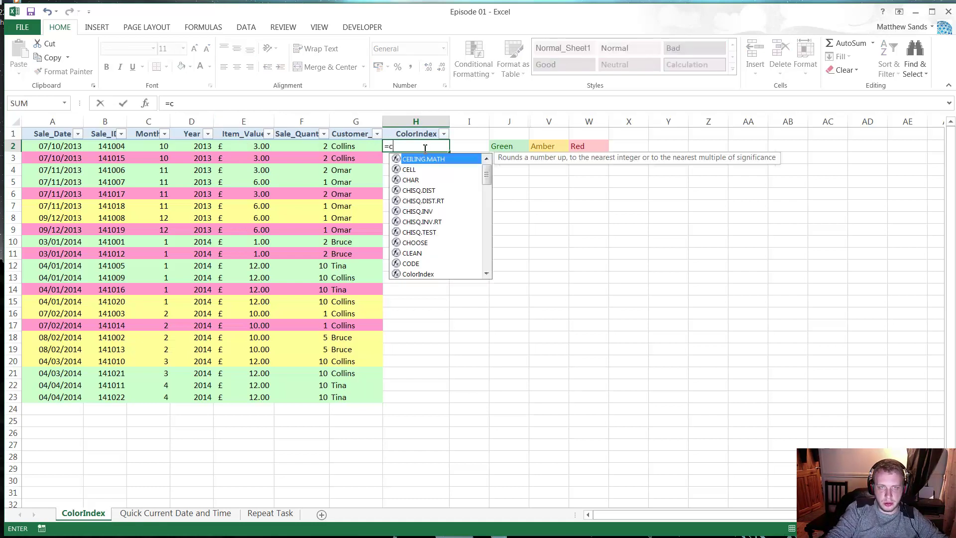
text(olorin)
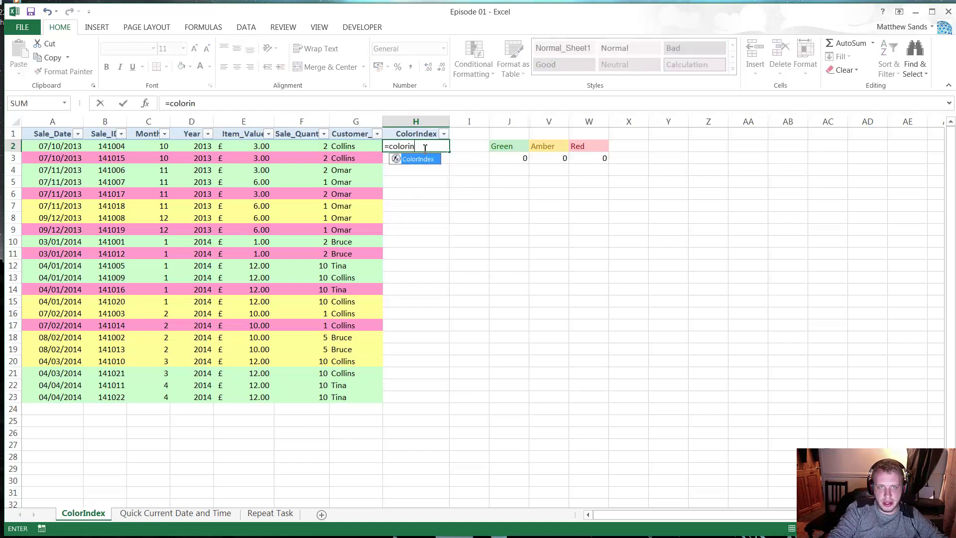
text(dex()
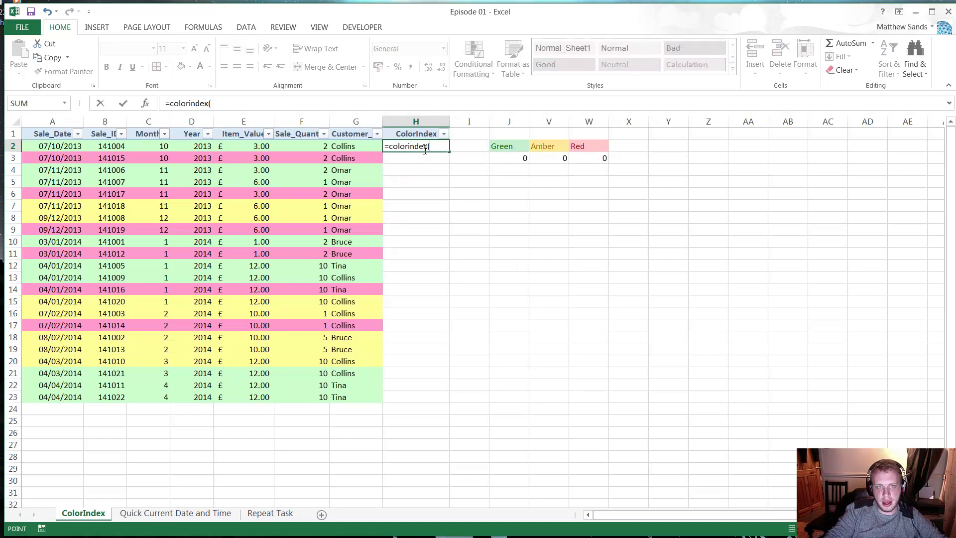
key(Left)
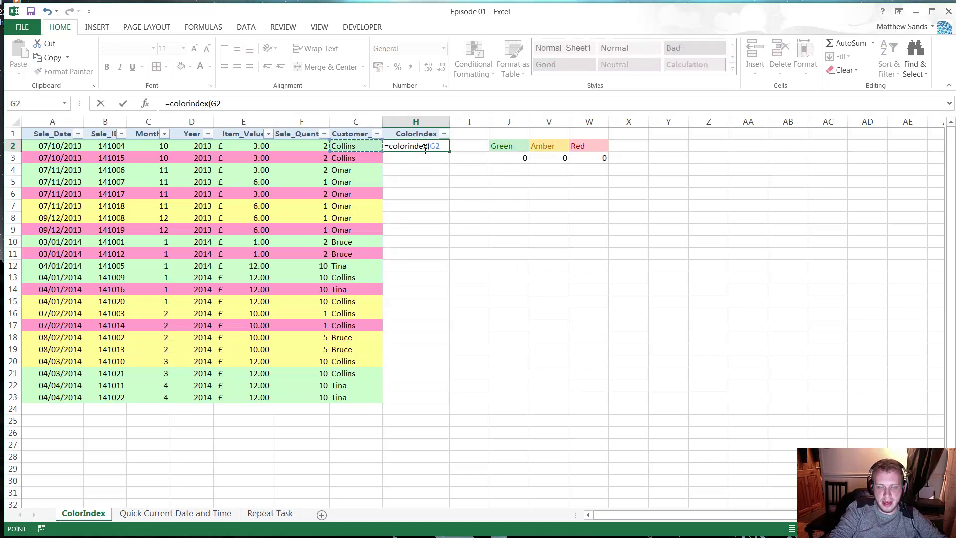
text())
key(Return)
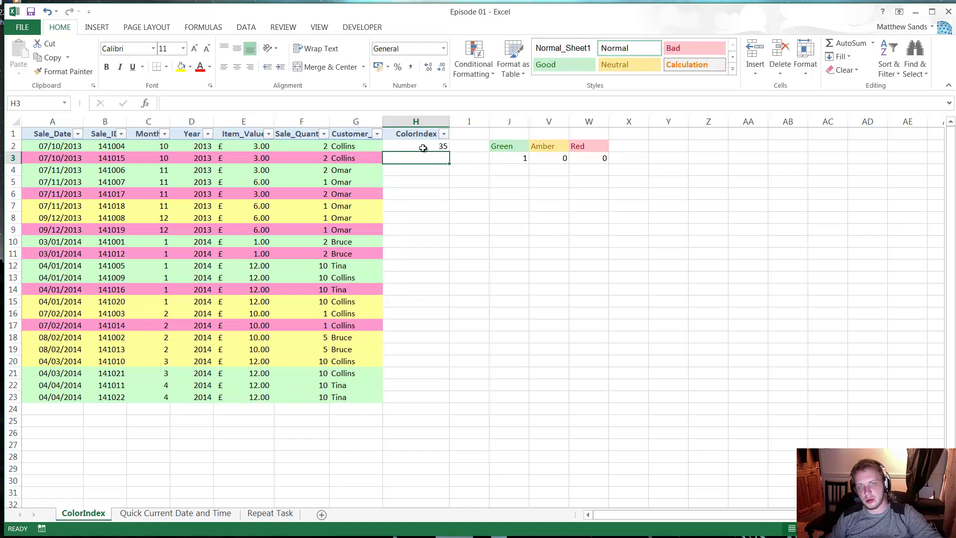
click(418, 144)
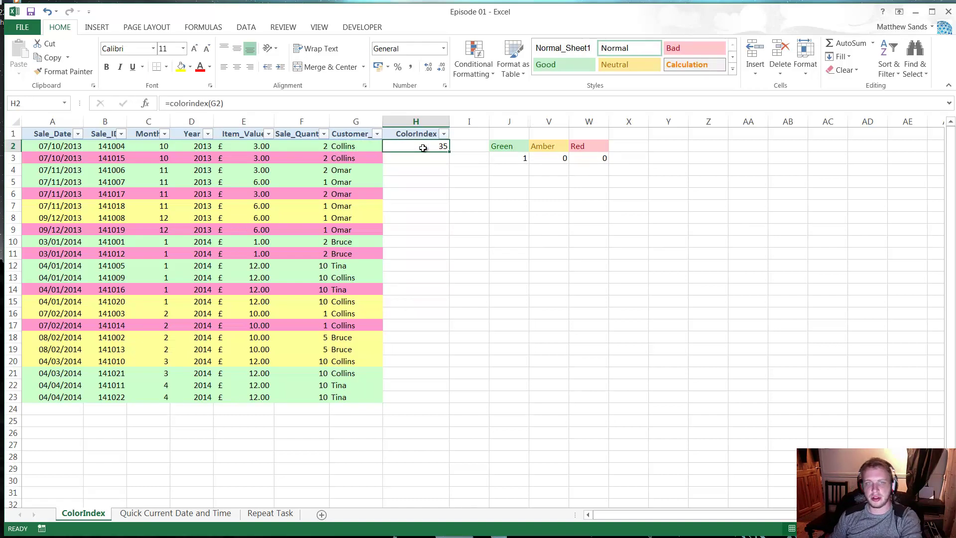
Step: Fill the ColorIndex formula down to H23, yielding counts of 9, 7 and 6
double_click(447, 151)
key(Down)
key(Down)
key(Down)
key(Down)
key(Down)
key(Down)
key(Down)
key(Down)
key(Down)
key(Down)
key(Down)
key(Down)
key(Down)
key(Down)
key(Down)
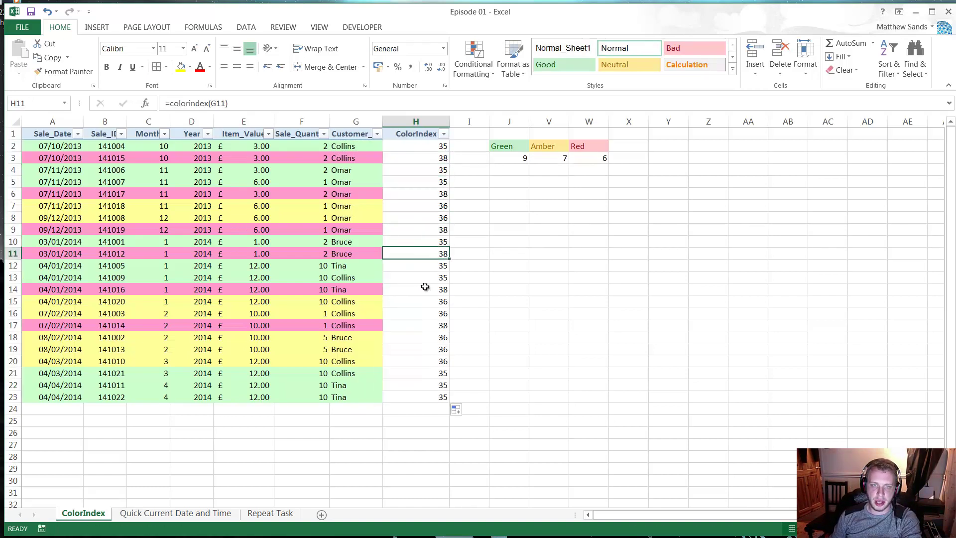
drag(420, 390, 423, 146)
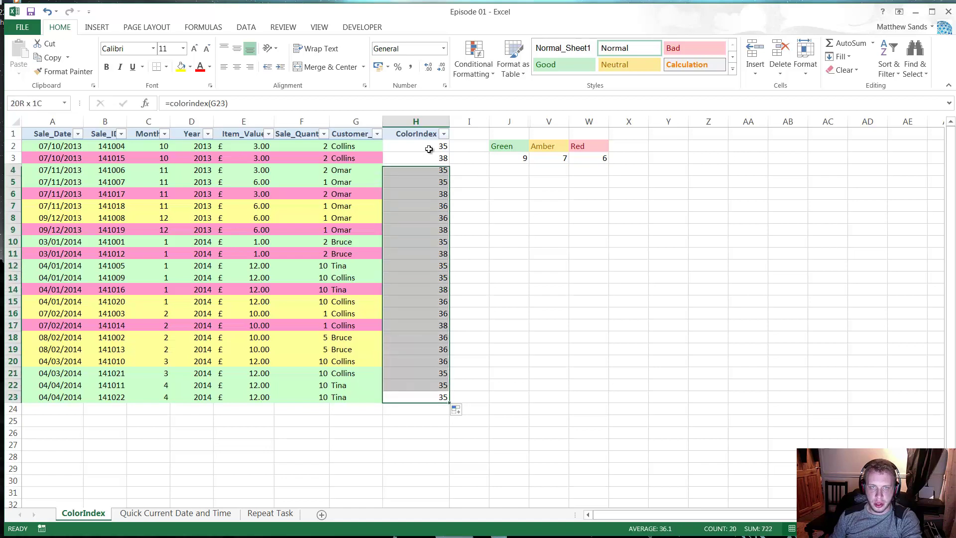
click(423, 146)
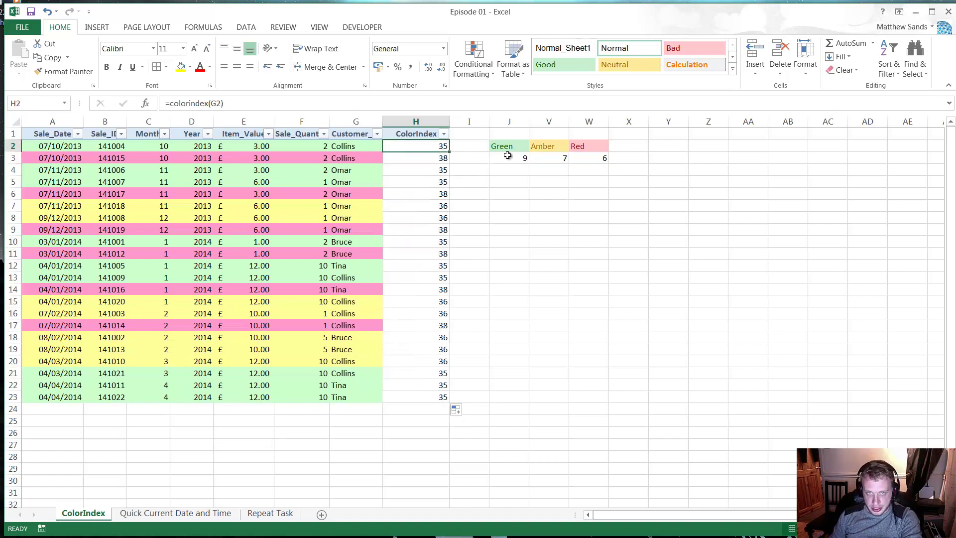
Step: Inspect the Green, Amber and Red COUNTIF formulas in row 3
drag(505, 158, 576, 145)
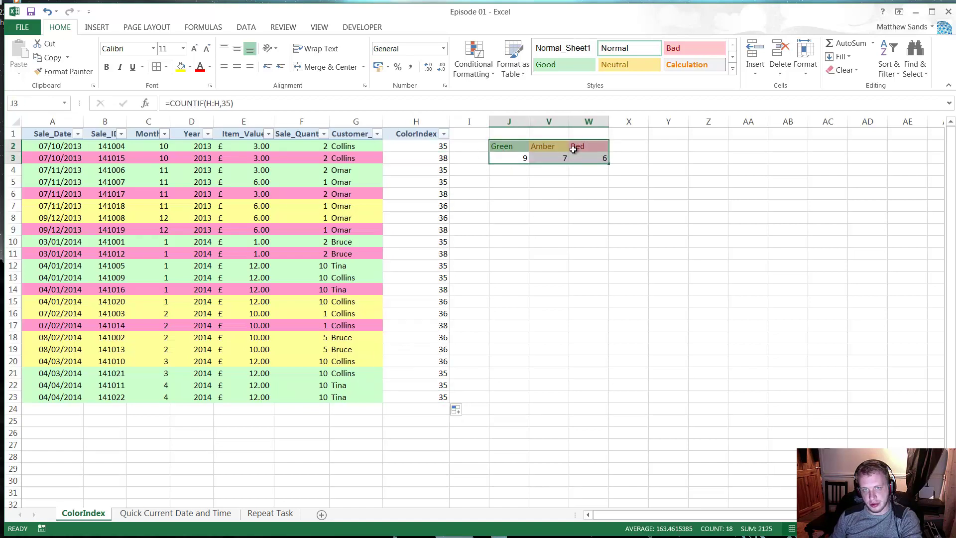
click(538, 157)
click(524, 156)
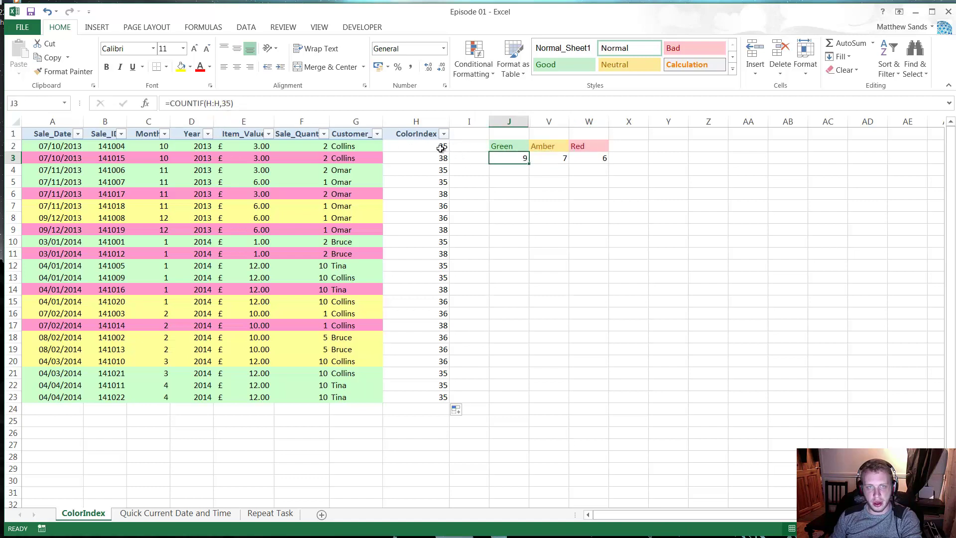
click(434, 122)
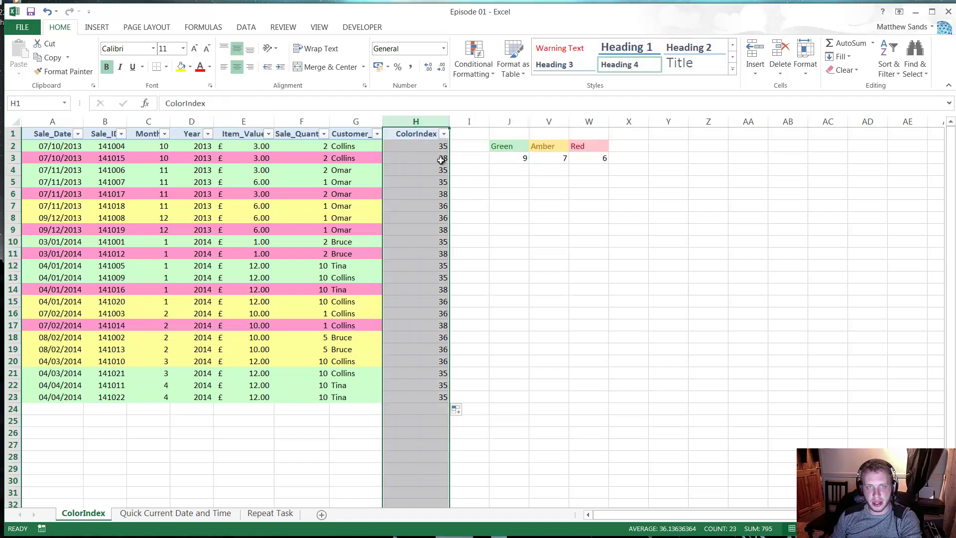
click(506, 157)
click(593, 157)
click(547, 158)
click(513, 158)
click(547, 157)
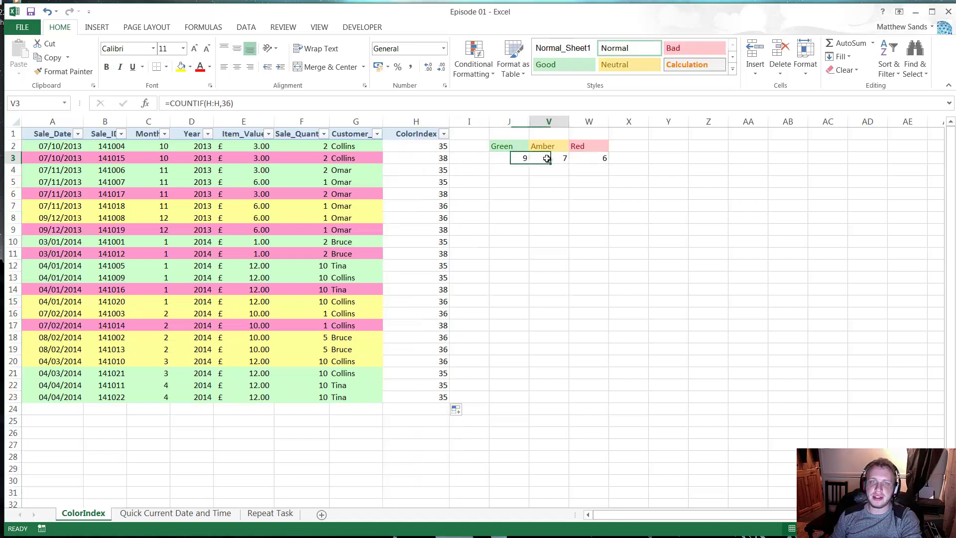
click(512, 158)
Step: Select columns A through H as the data range for the summary
click(354, 122)
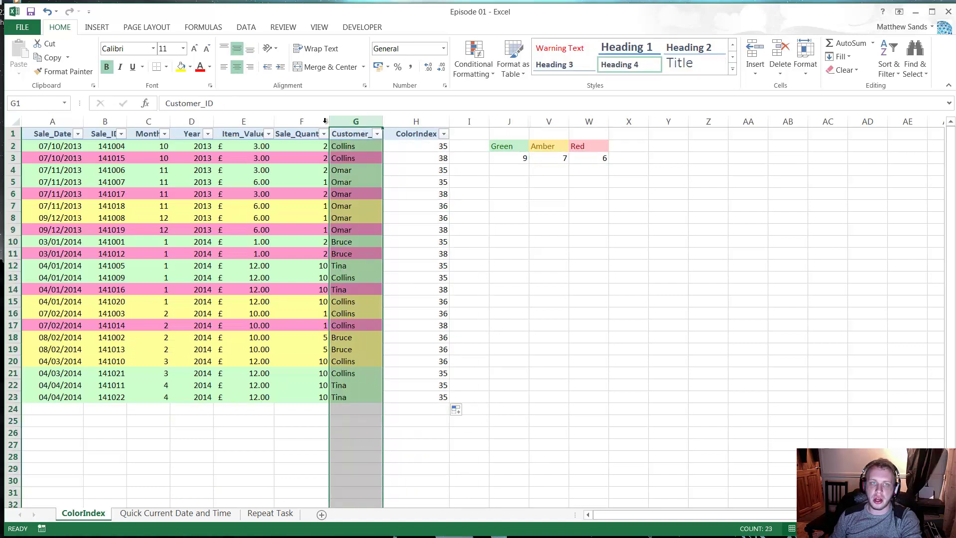
drag(318, 122, 348, 122)
click(348, 122)
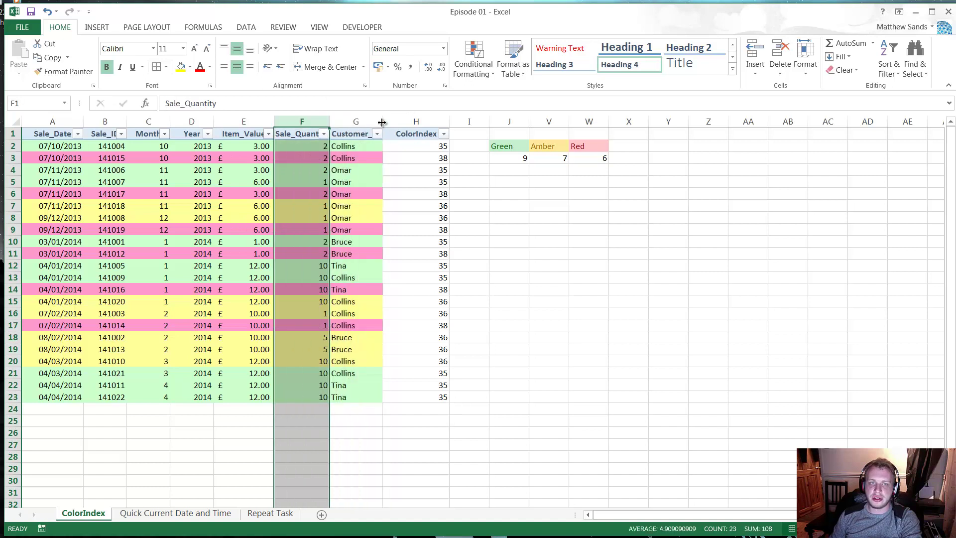
click(349, 121)
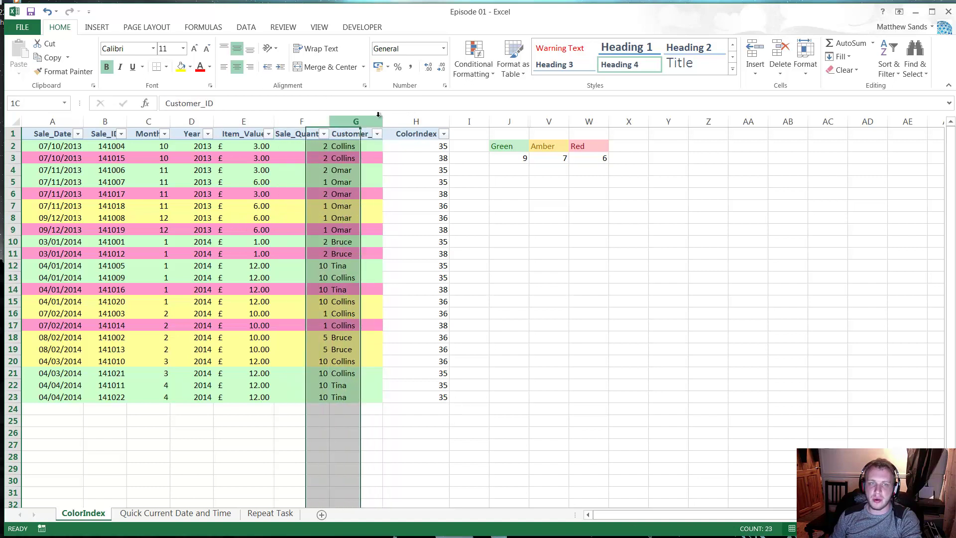
click(355, 116)
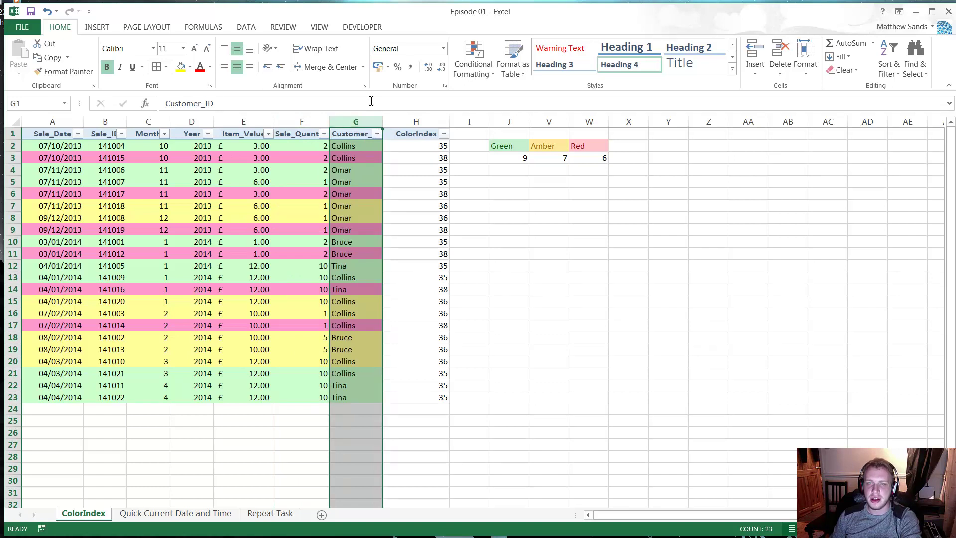
click(430, 118)
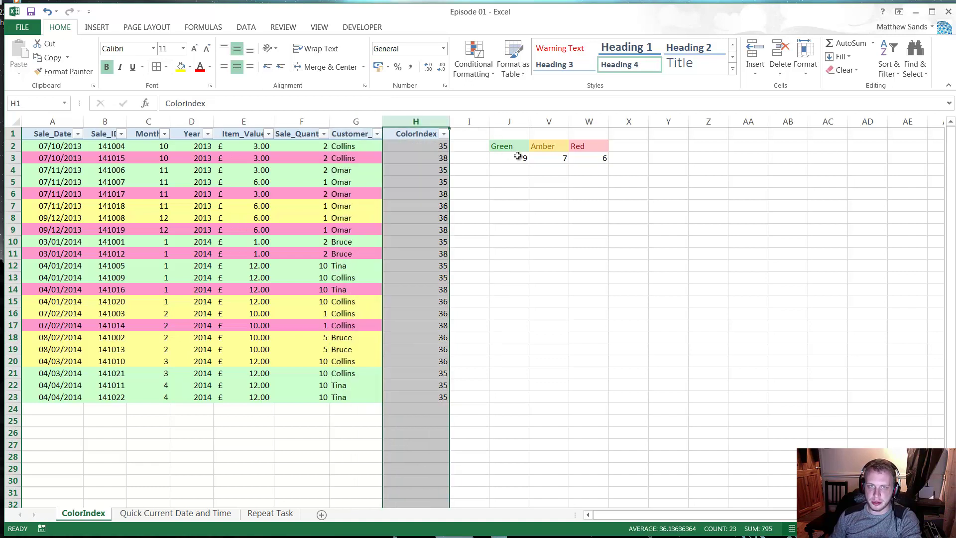
drag(518, 158, 586, 146)
click(561, 174)
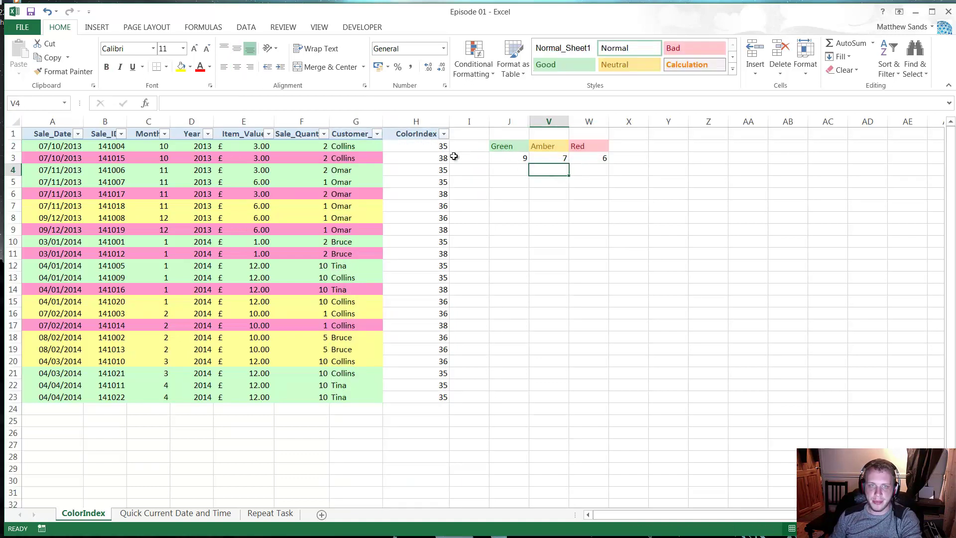
click(431, 122)
drag(285, 115, 26, 126)
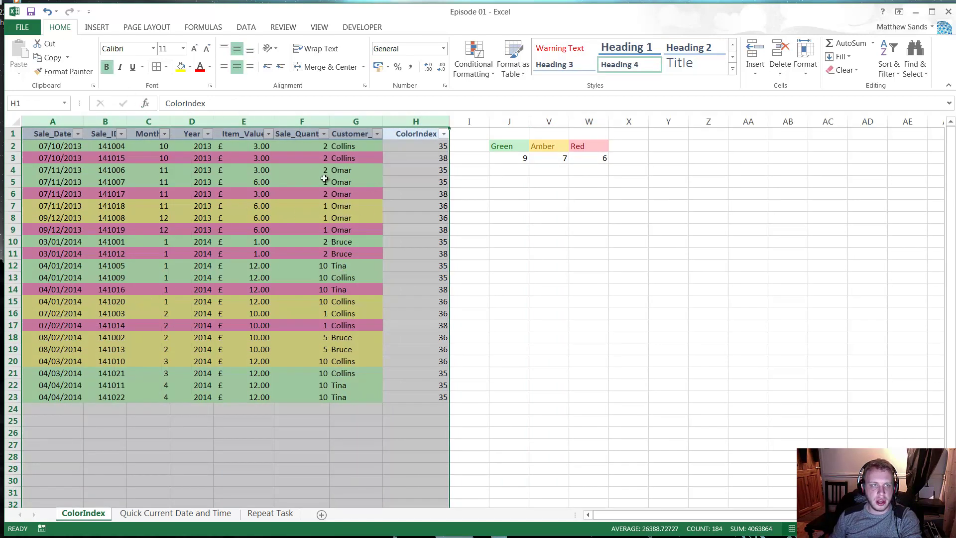
Step: Insert a new-sheet PivotTable counting Sale_ID by ColorIndex: 35 → 9, 36 → 7, 38 → 6
click(97, 27)
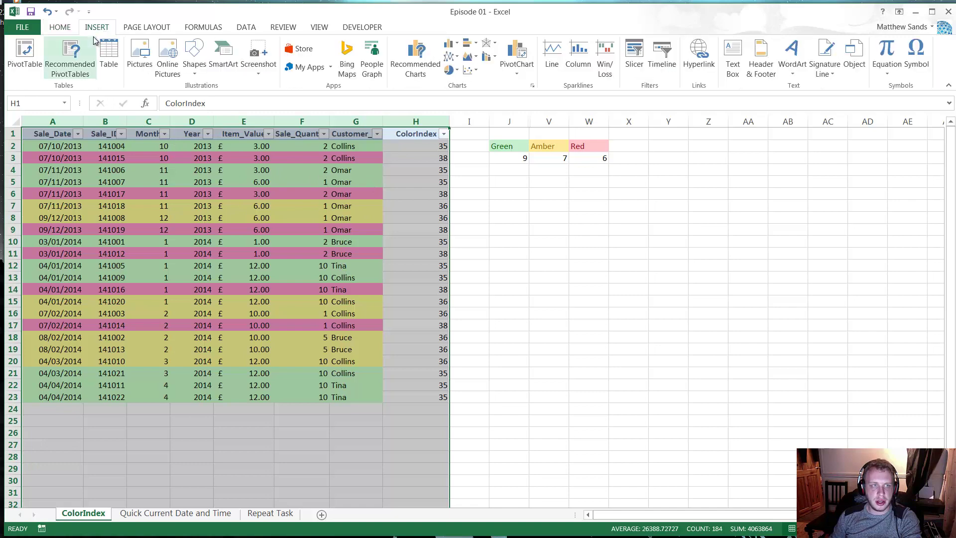
click(24, 52)
click(612, 349)
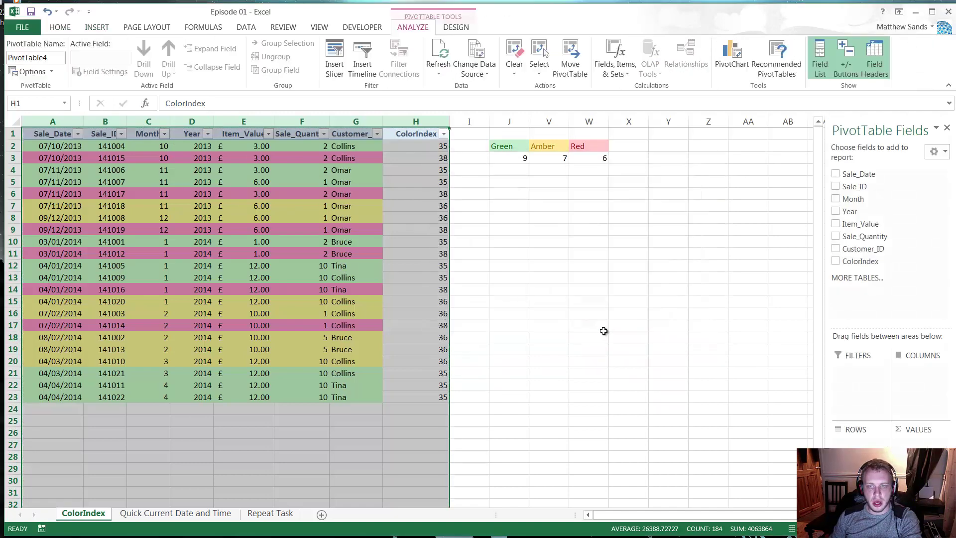
drag(860, 262, 855, 444)
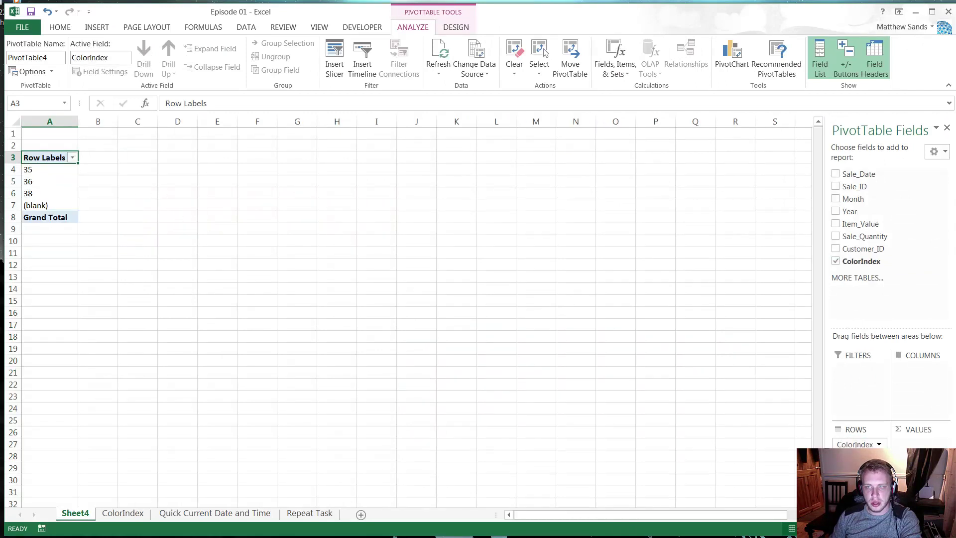
drag(861, 186, 933, 444)
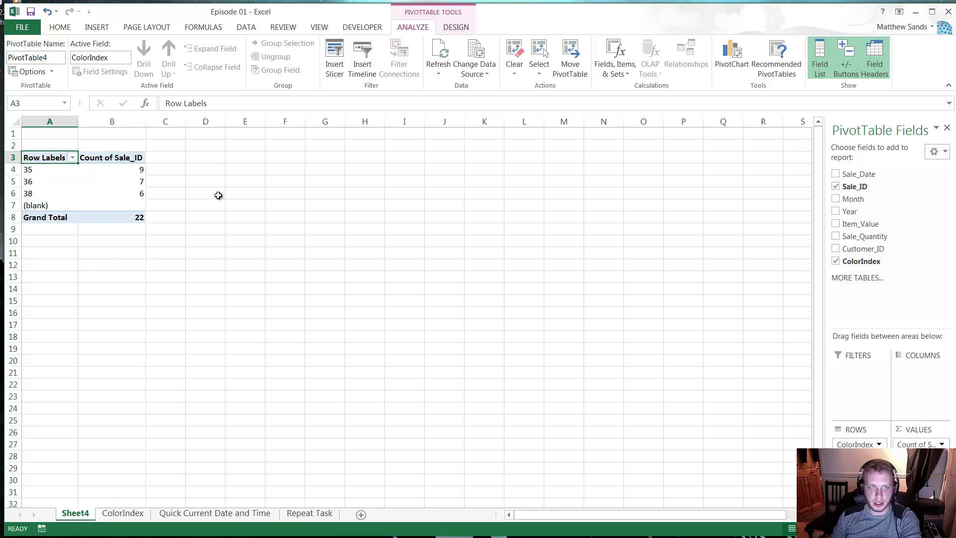
click(178, 181)
Step: On the ColorIndex sheet, copy the cell colours of H2:H23 with Ctrl+Shift+C
click(222, 180)
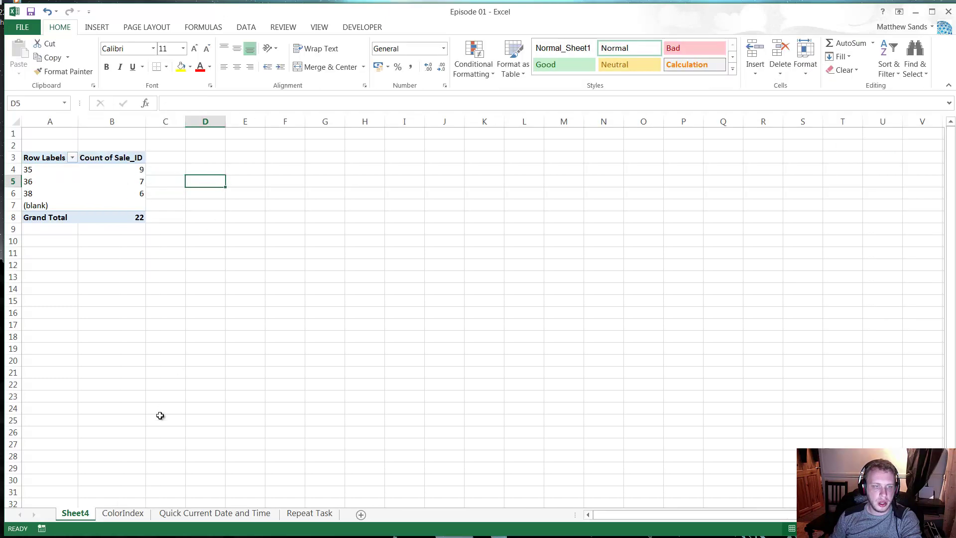
click(122, 513)
click(417, 171)
drag(433, 146, 425, 397)
key(ctrl+shift+c)
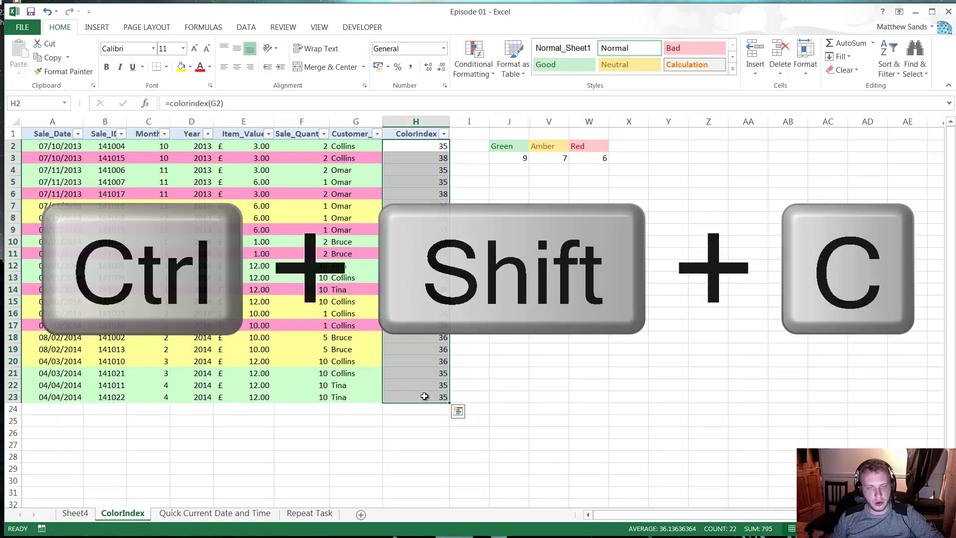
click(468, 277)
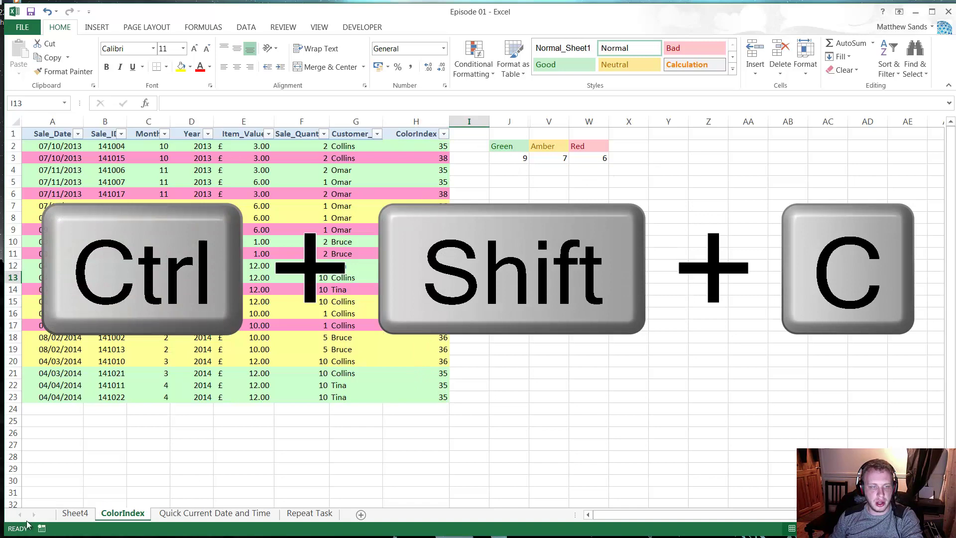
Step: Apply the copied colours to the pivot's 35, 36 and 38 row labels (green, yellow, pink)
click(75, 513)
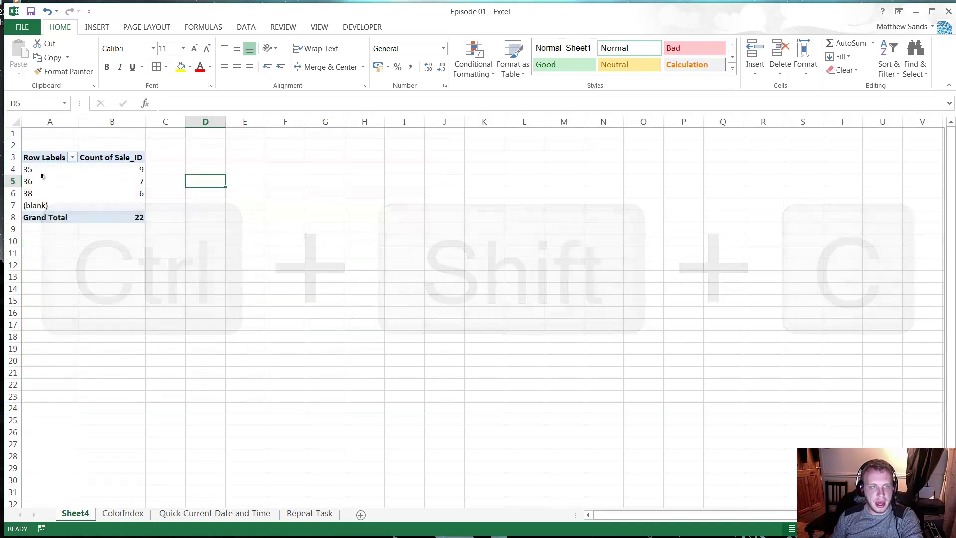
click(43, 175)
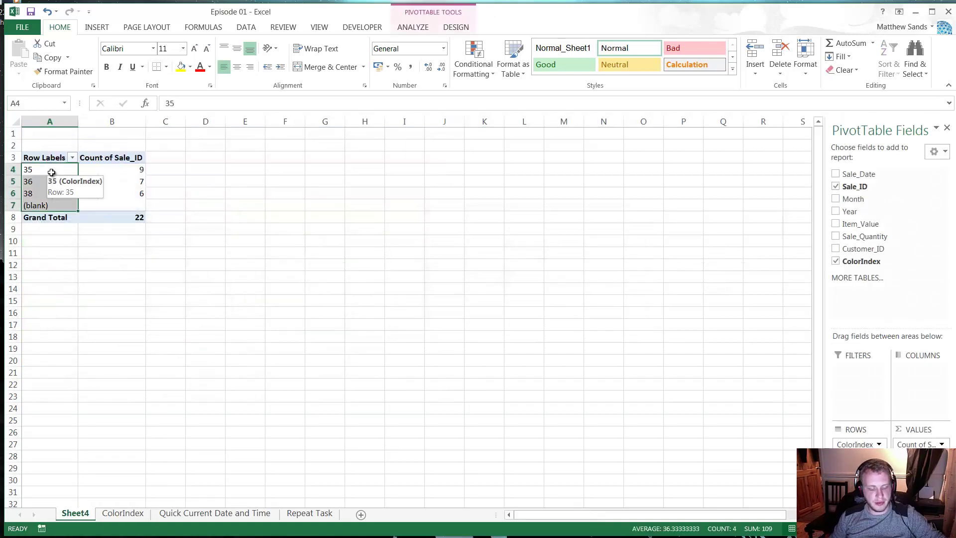
click(279, 235)
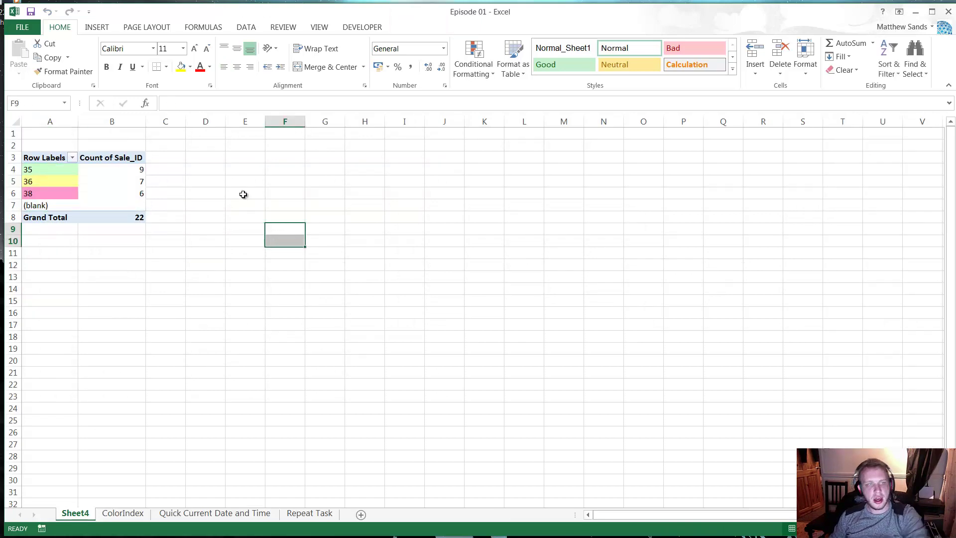
click(243, 194)
click(197, 174)
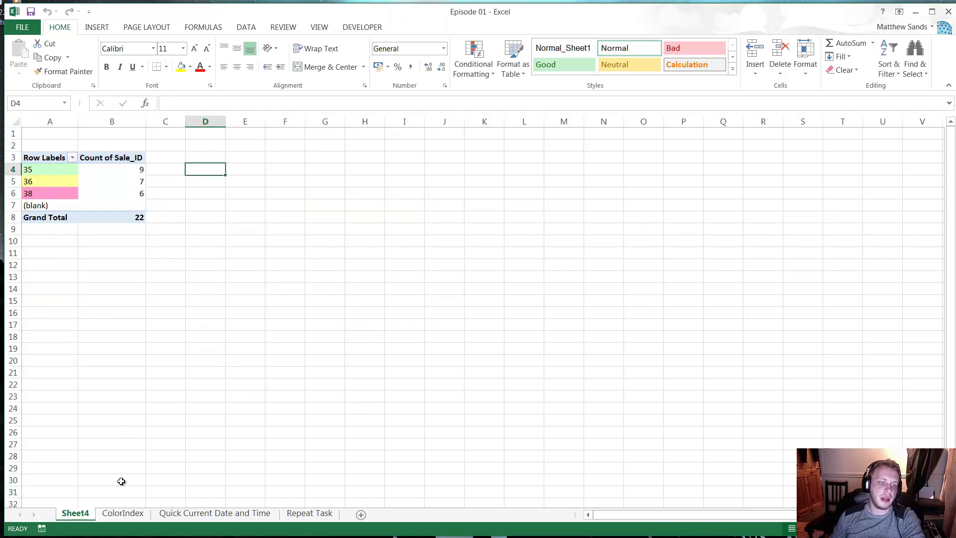
Step: Rename Sheet4 to 'Pivot'
double_click(88, 514)
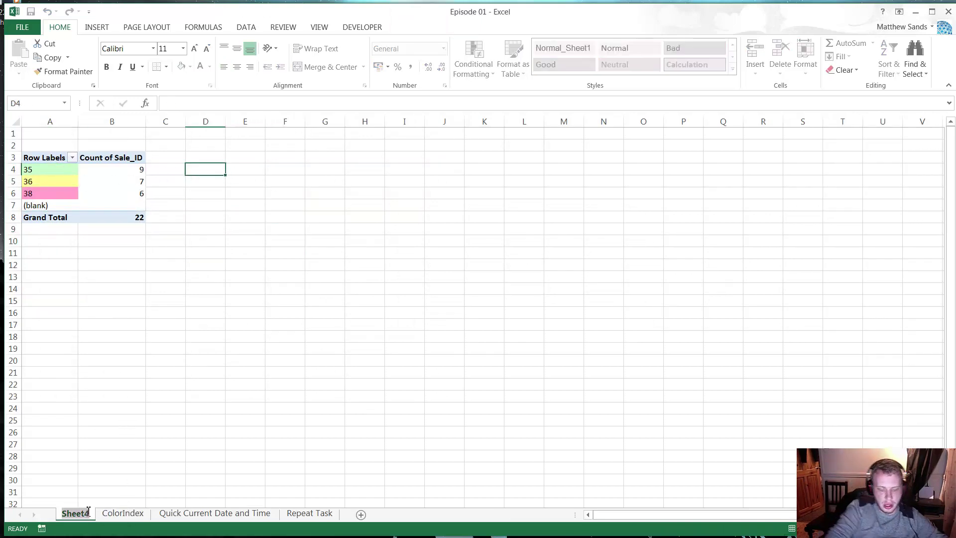
text(Pivot)
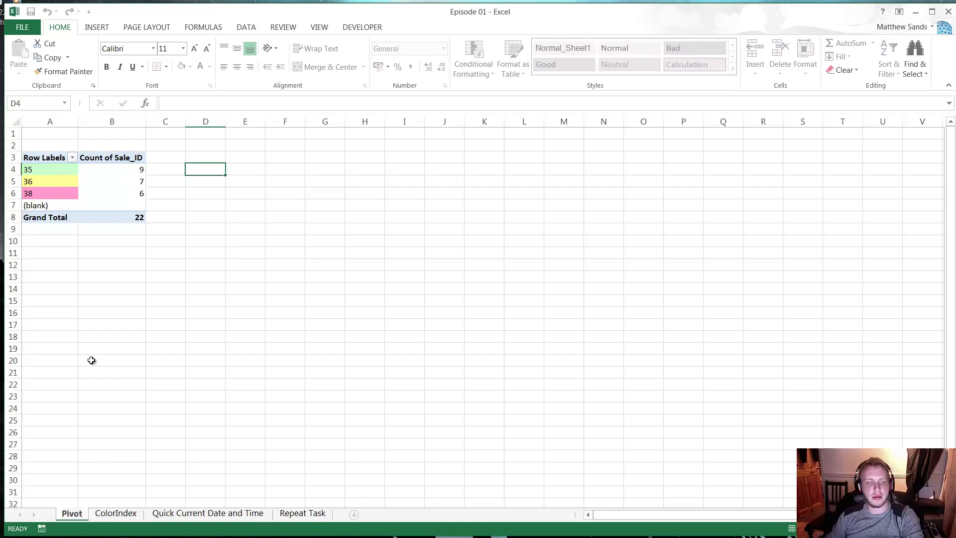
click(91, 361)
click(103, 280)
Step: On the ColorIndex sheet, check the Green, Amber and Red counts of 9, 7 and 6
click(112, 518)
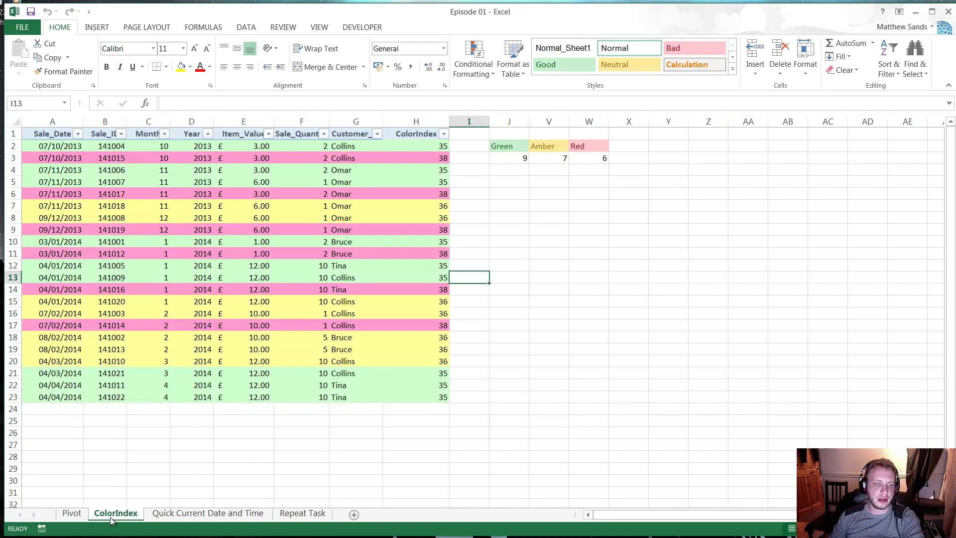
click(508, 181)
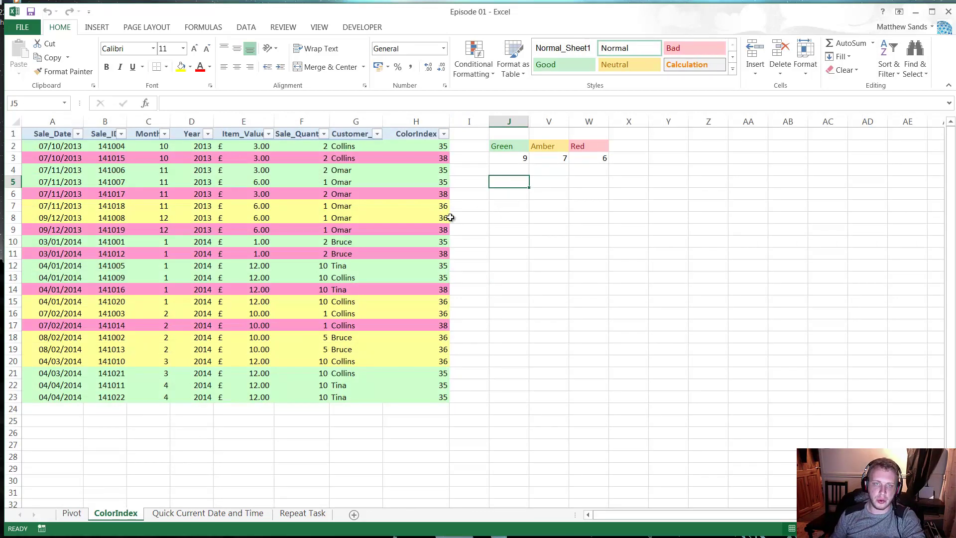
drag(523, 158, 603, 143)
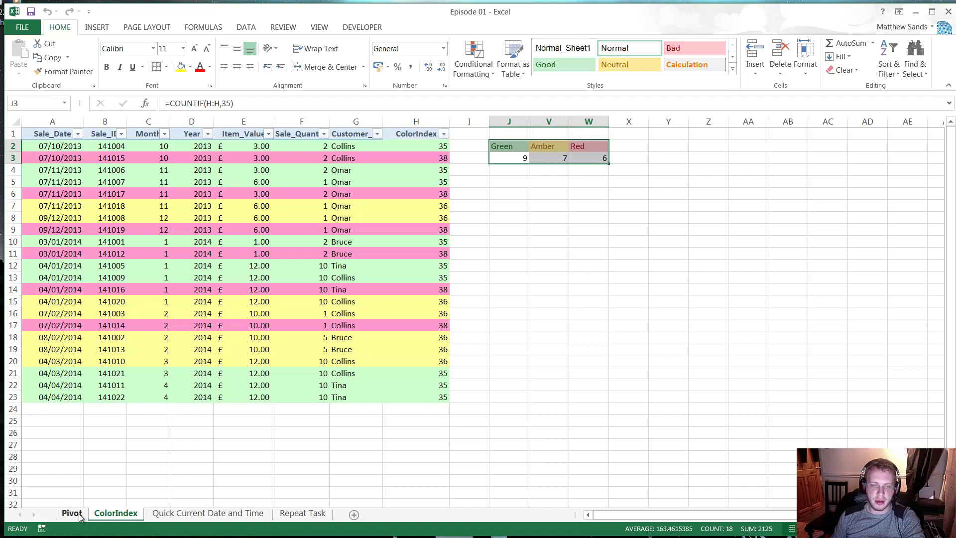
click(522, 175)
click(560, 169)
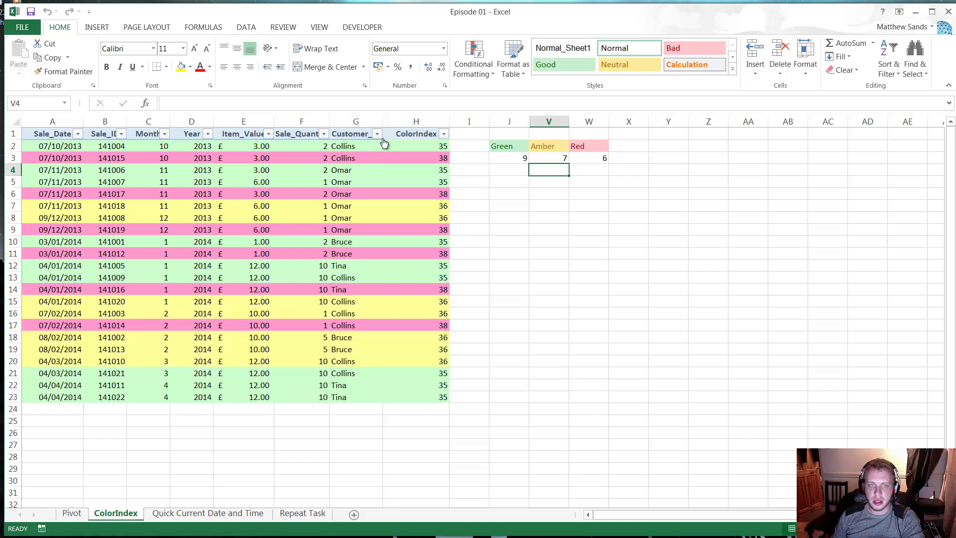
Step: Review the ColorIndex column's Filter by Color options twice, cancelling each time without filtering
click(444, 134)
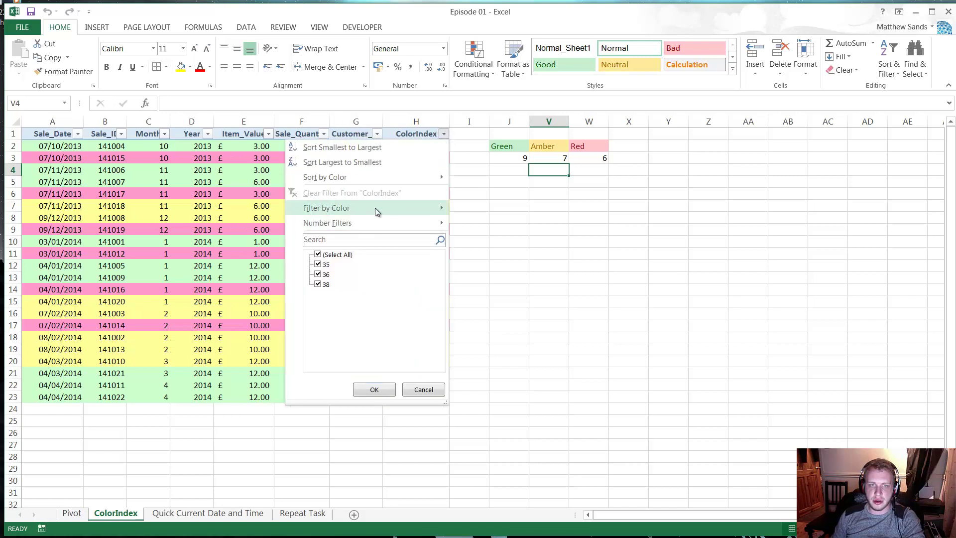
mouse_move(375, 208)
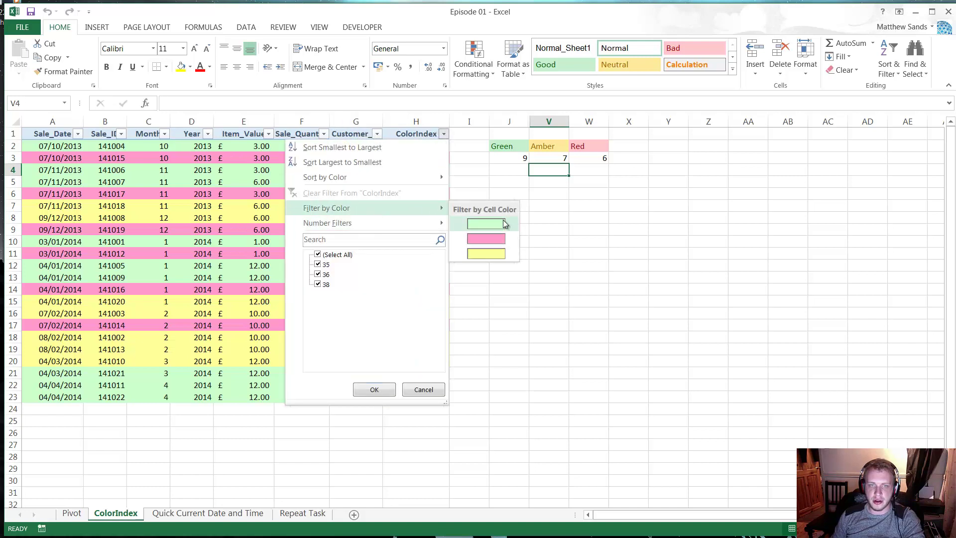
click(423, 388)
click(504, 181)
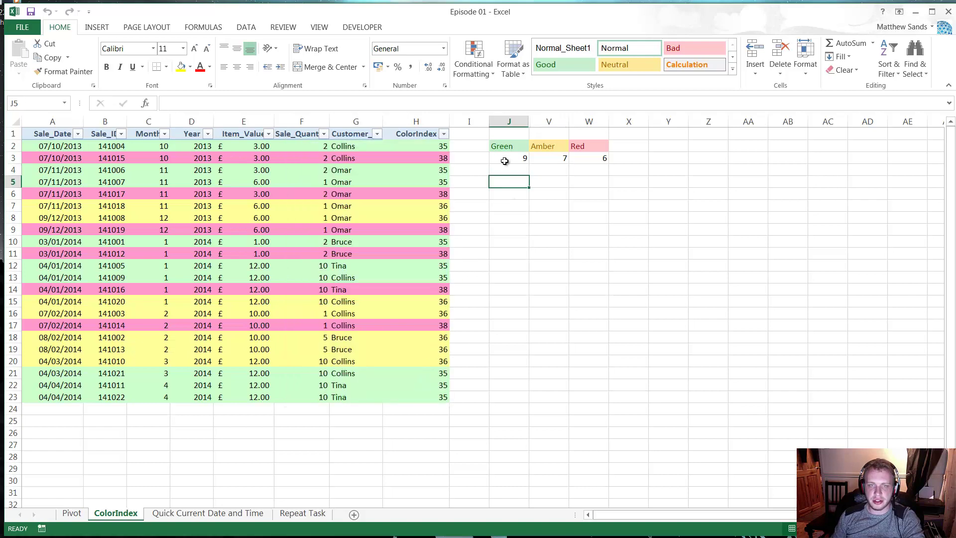
click(438, 146)
click(444, 134)
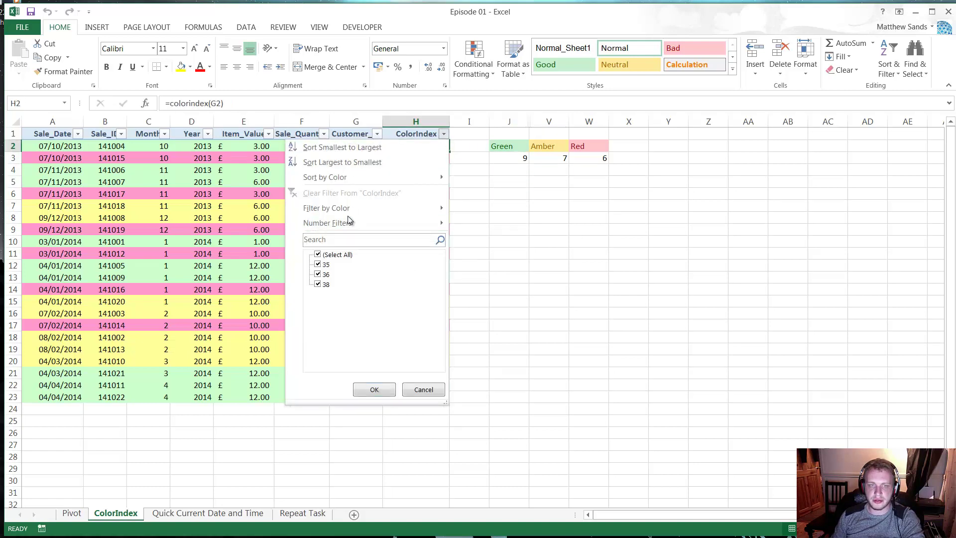
click(423, 390)
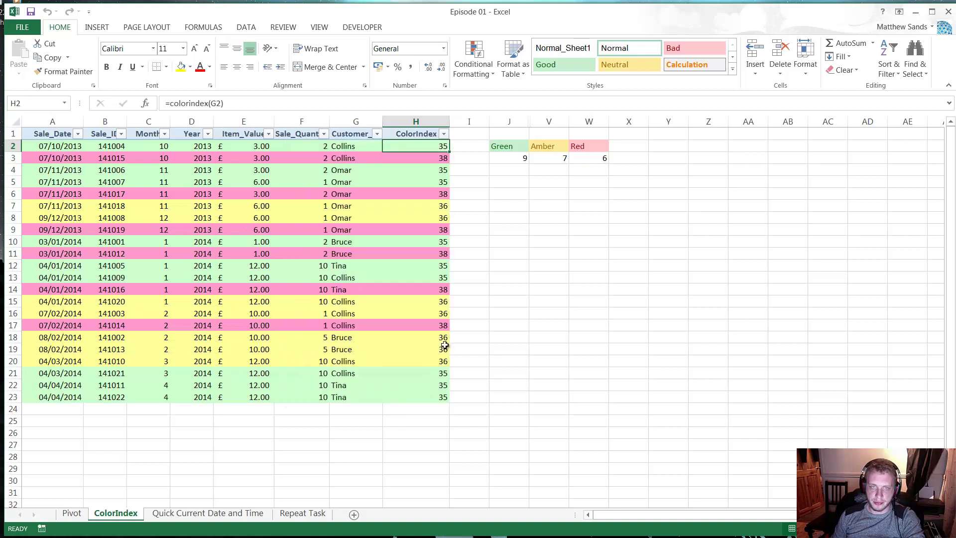
click(513, 172)
click(553, 169)
click(503, 169)
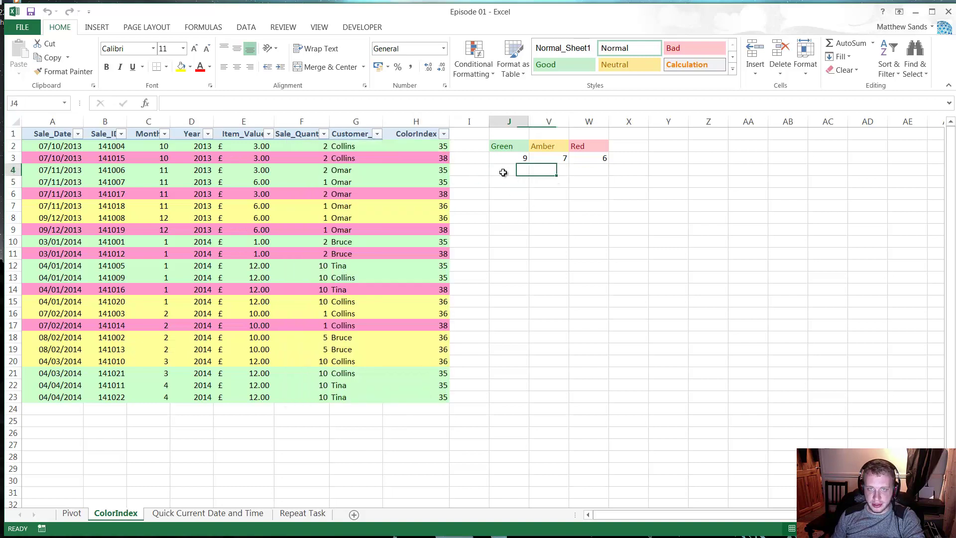
click(557, 169)
click(589, 169)
click(558, 168)
click(525, 169)
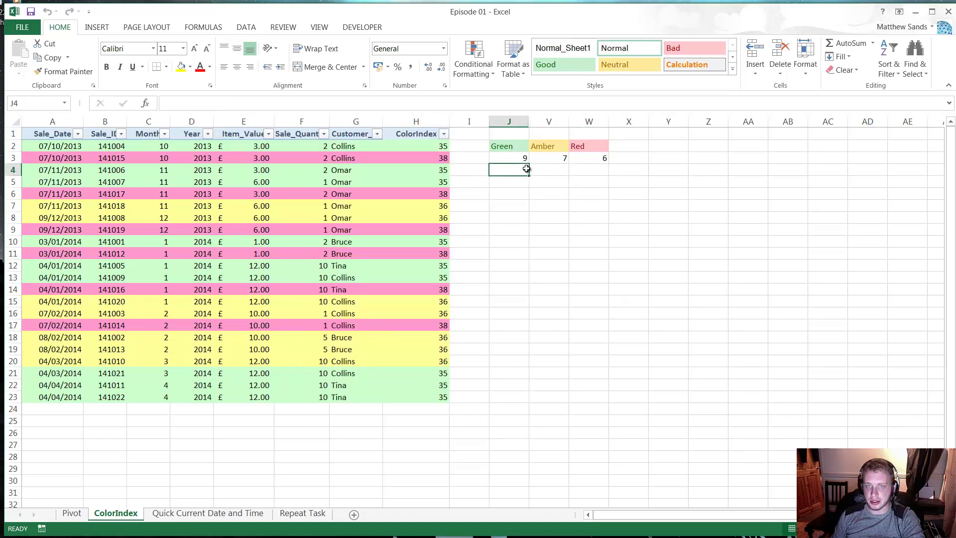
click(558, 168)
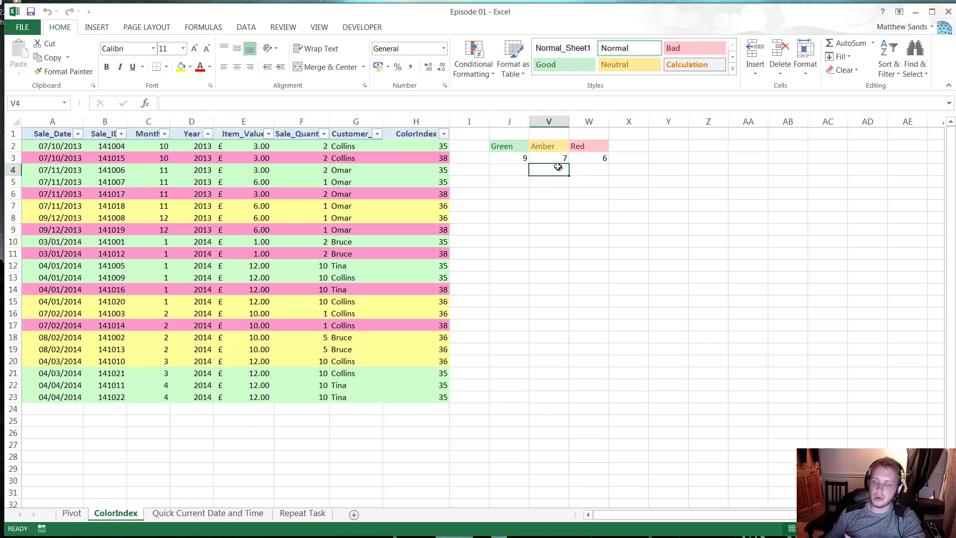